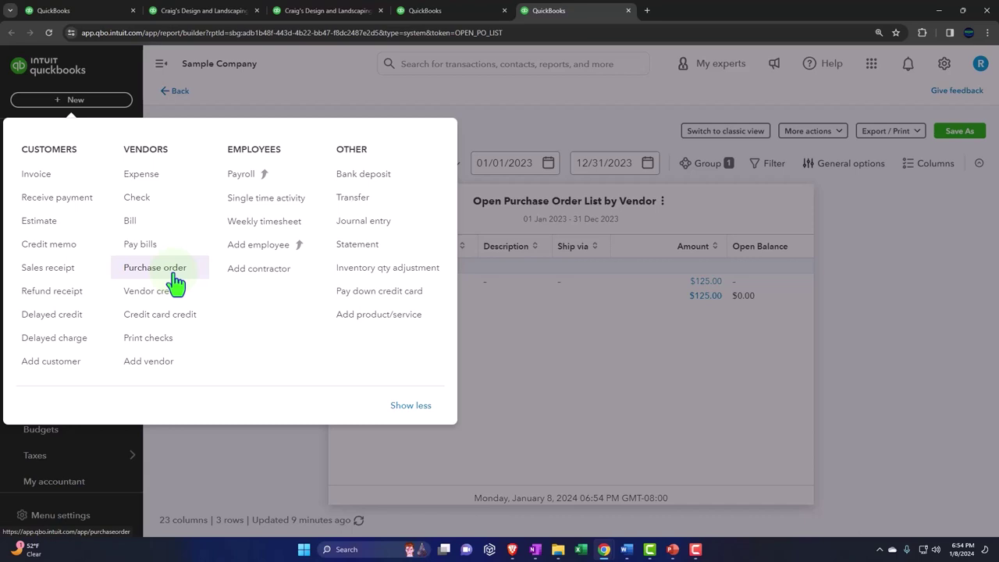
Go to the Reports page and bring up the link options for Transaction List by Vendor
left_click(892, 273)
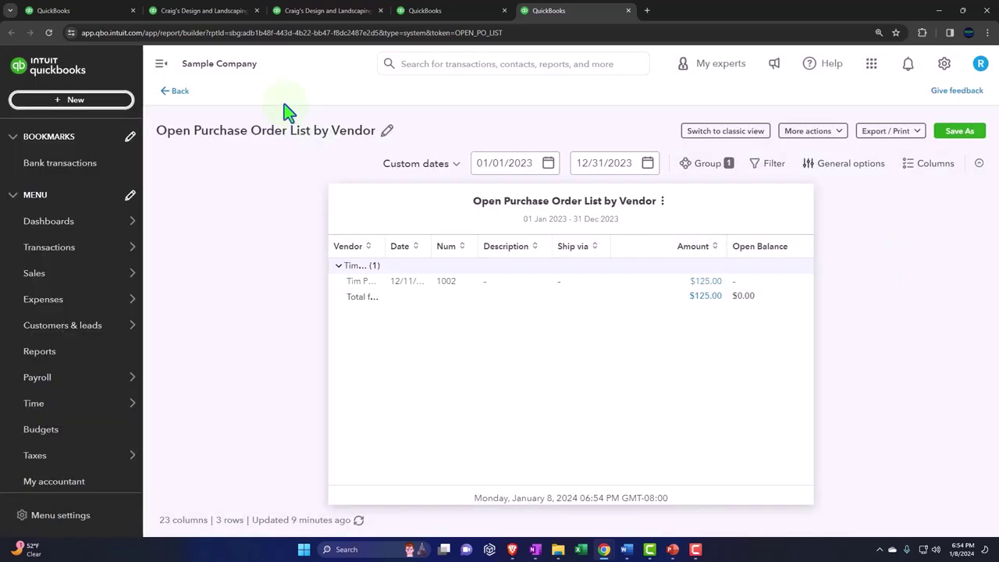
left_click(109, 15)
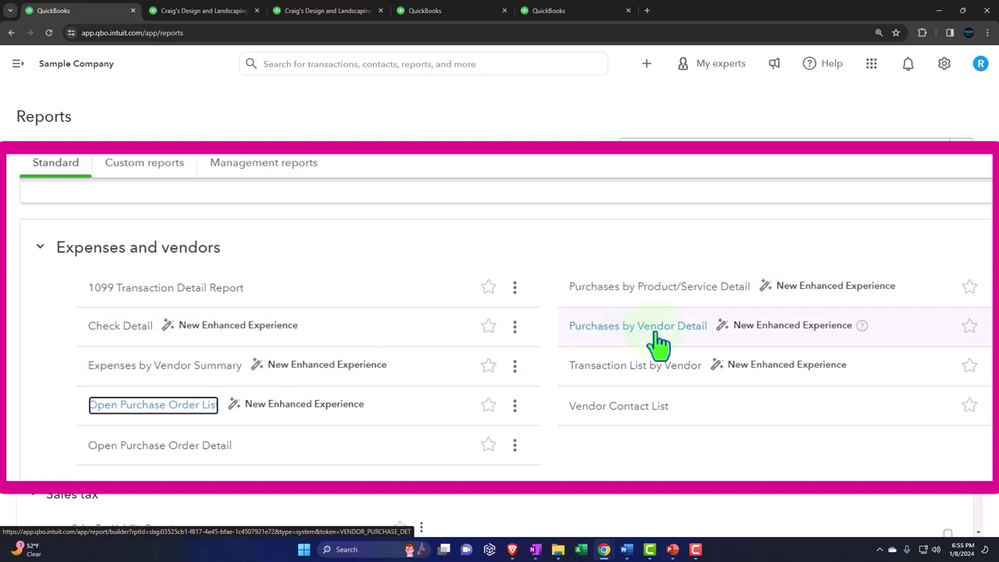
right_click(646, 374)
In a new tab, set Transaction List by Vendor to custom dates 01/01/2023–12/31/2023
left_click(655, 379)
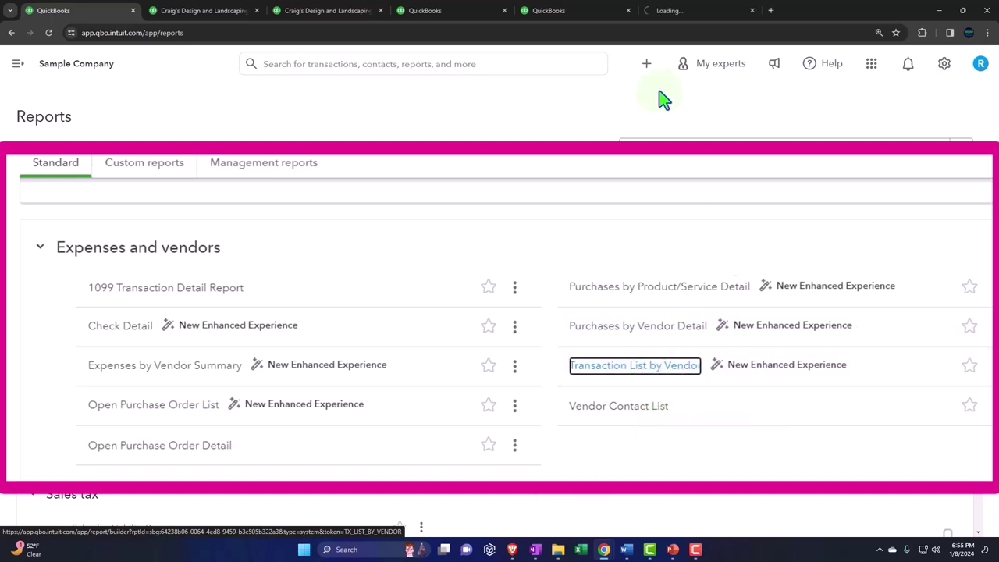
left_click(679, 15)
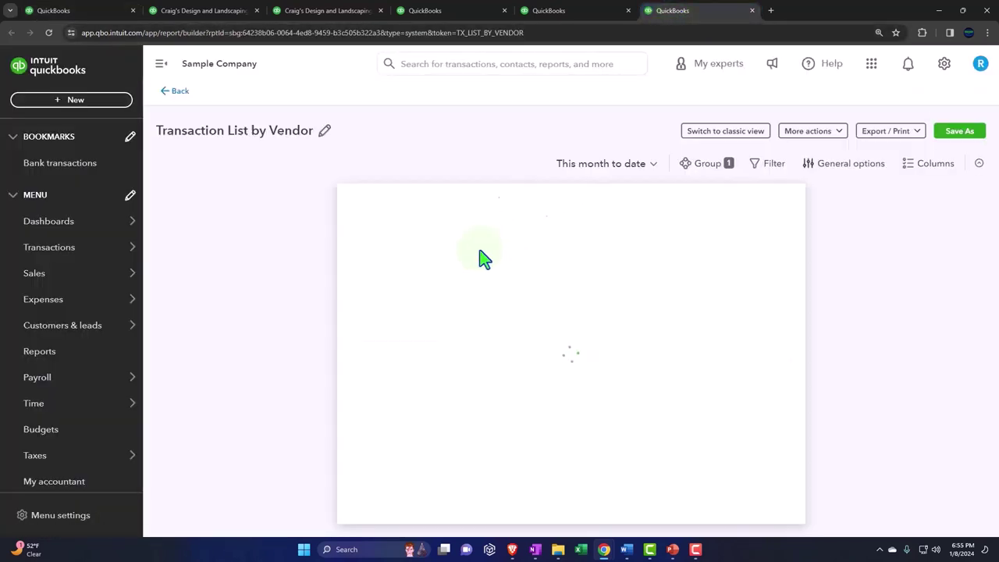
left_click(161, 63)
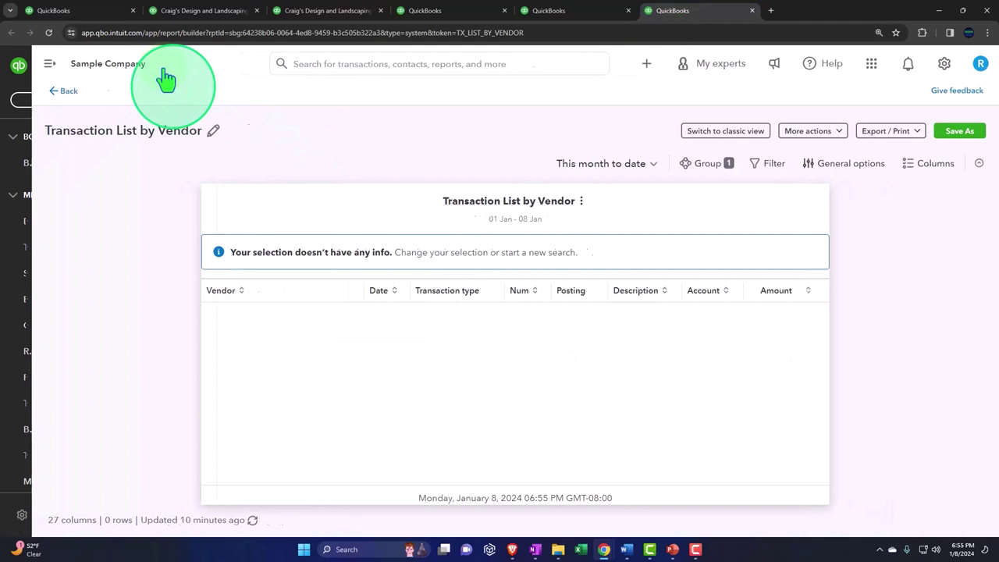
left_click(654, 167)
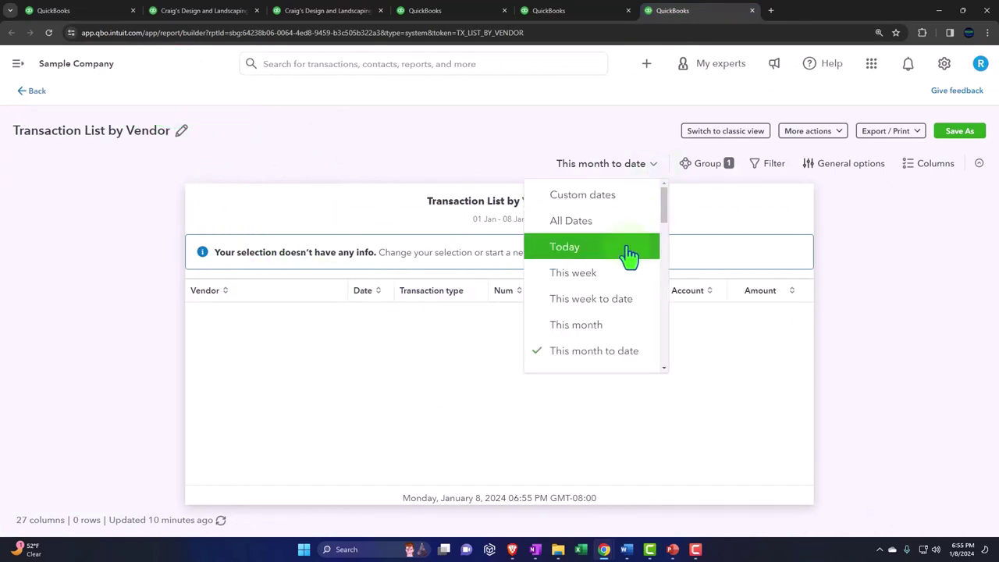
left_click(608, 211)
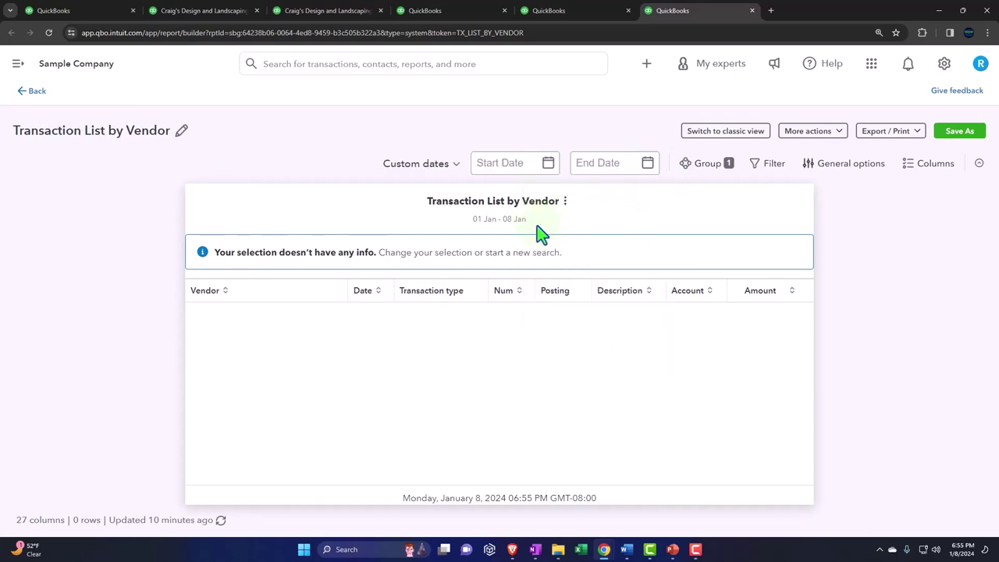
left_click(508, 167)
type("01/01/2023")
key("Tab")
type("12/31/2023")
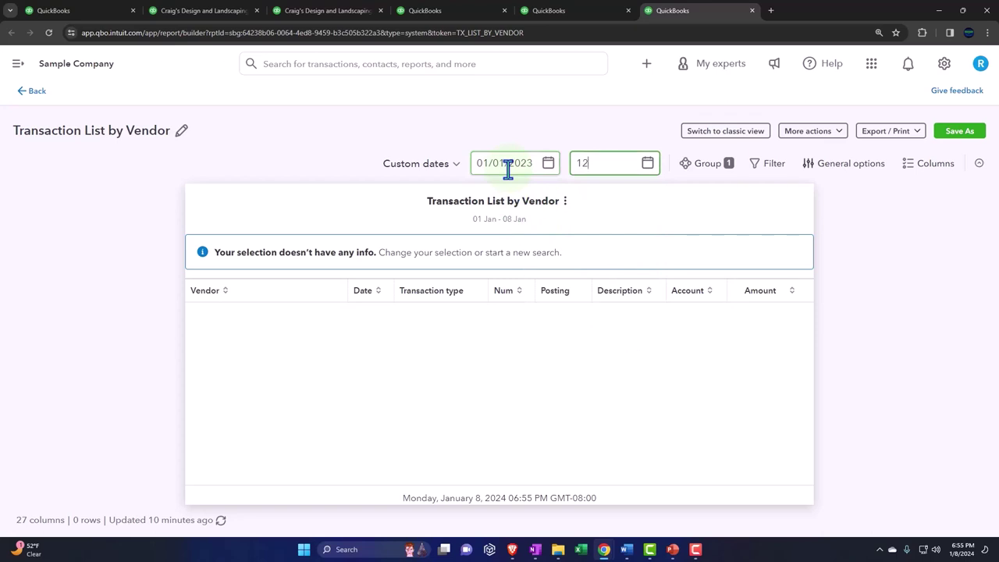
key("Tab")
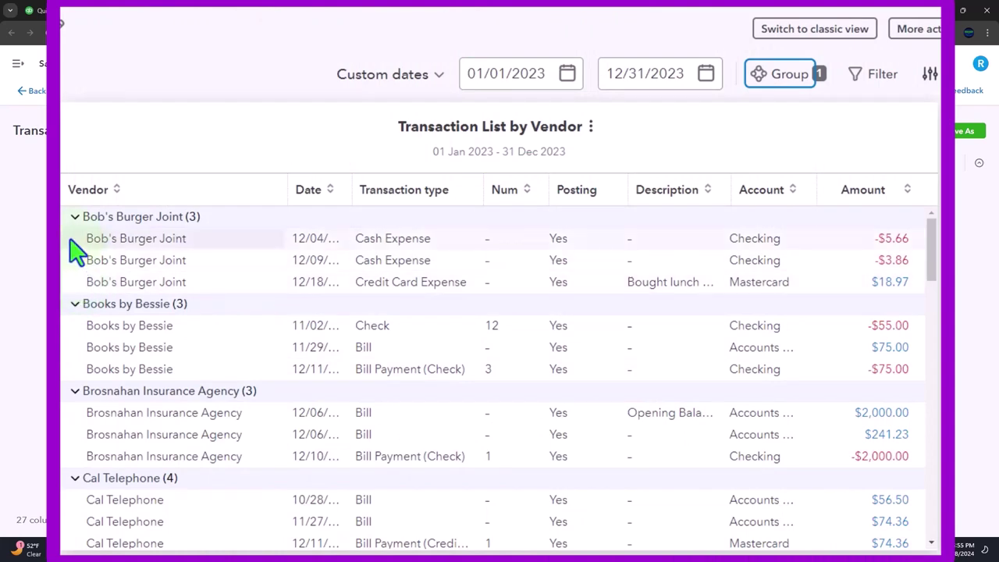
Scroll through the 80 transaction rows grouped by vendor
scroll(121, 352, "down", 2)
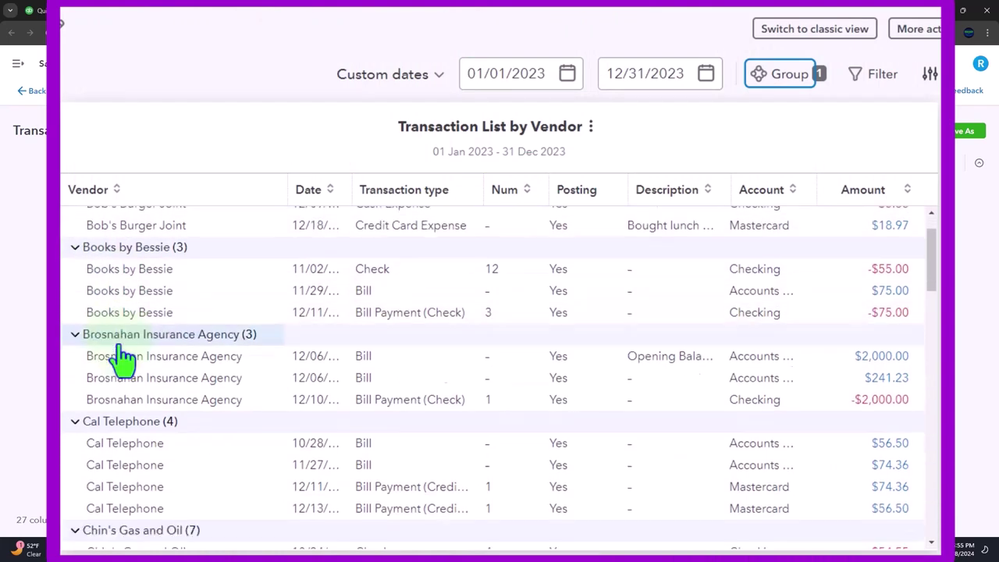
scroll(119, 344, "down", 4)
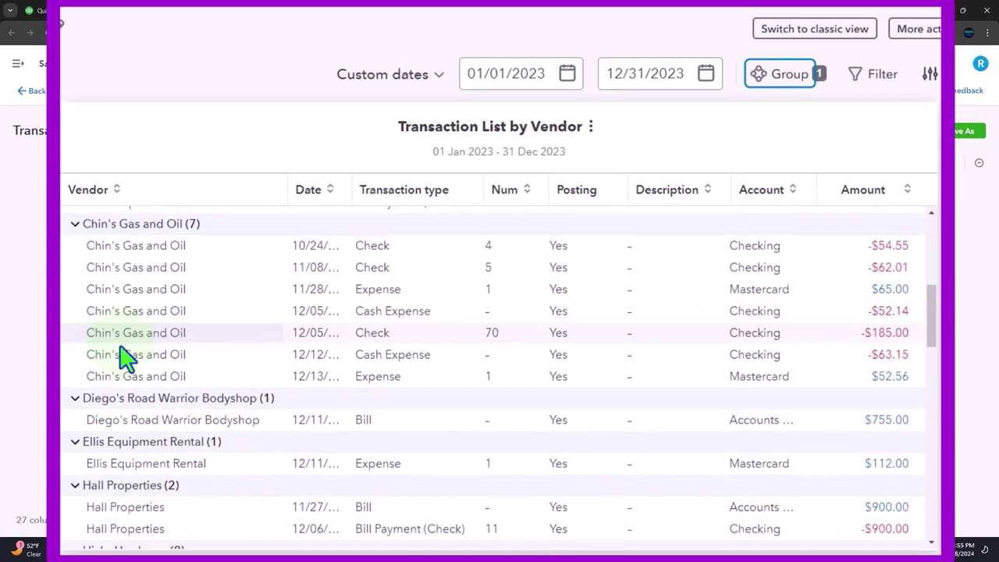
scroll(121, 358, "down", 3)
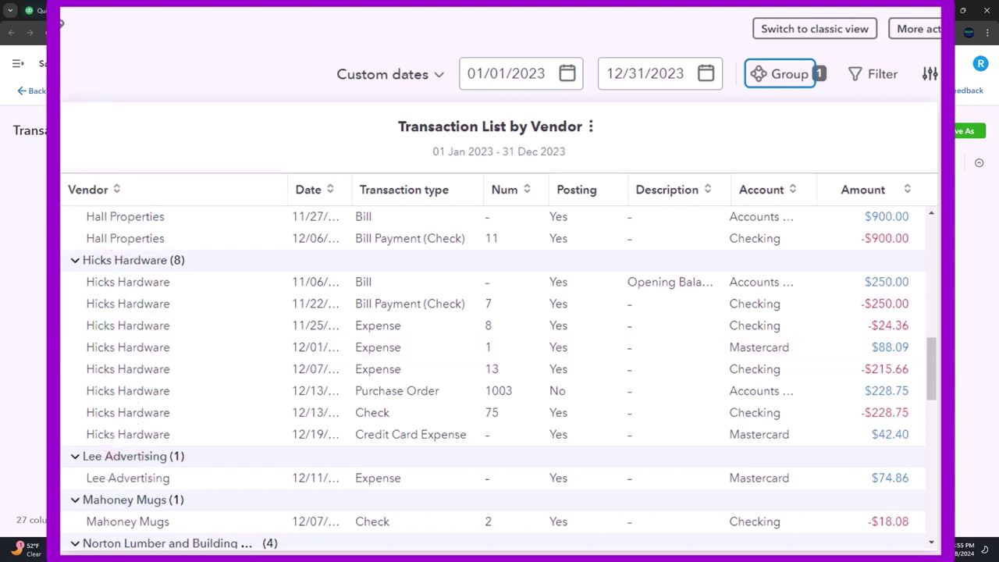
mouse_move(35, 10)
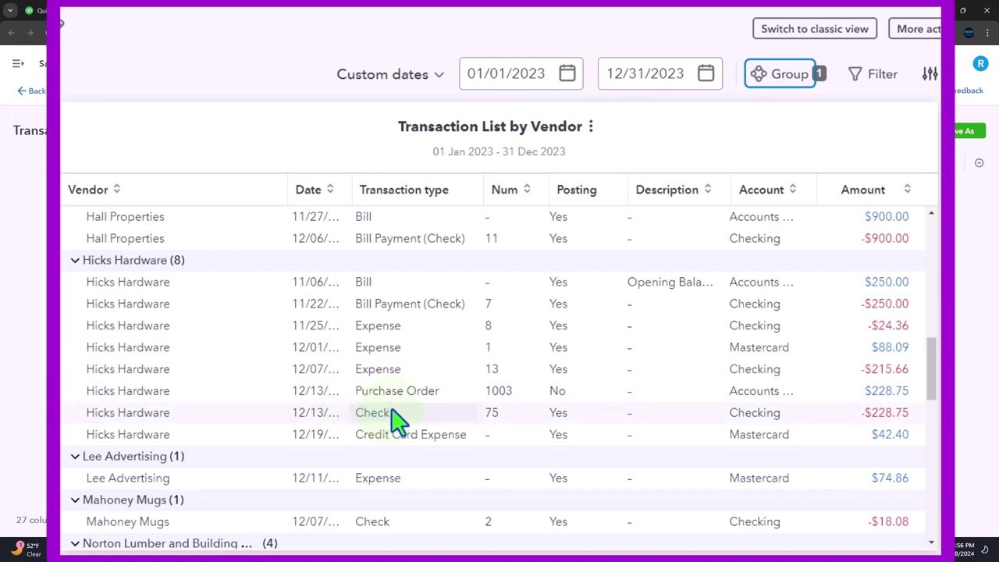
scroll(393, 412, "down", 1)
Close the Transaction List by Vendor and Check Detail tabs and return to Reports
left_click(393, 413)
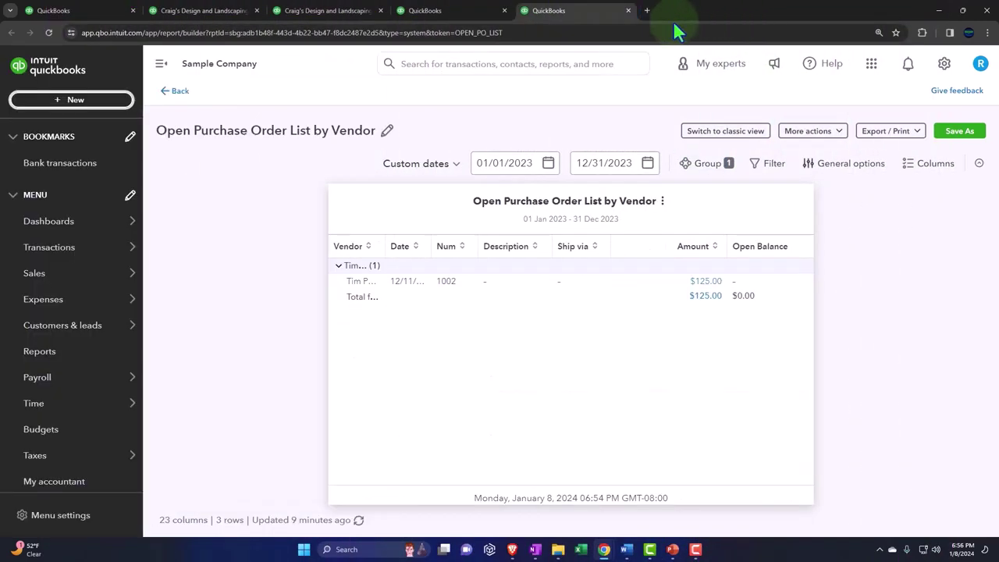
left_click(629, 10)
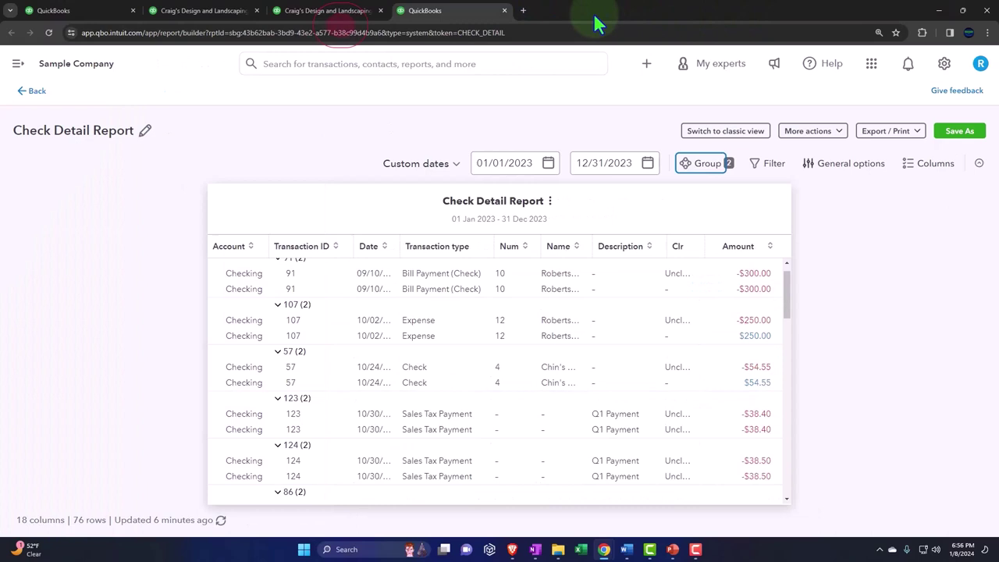
left_click(505, 10)
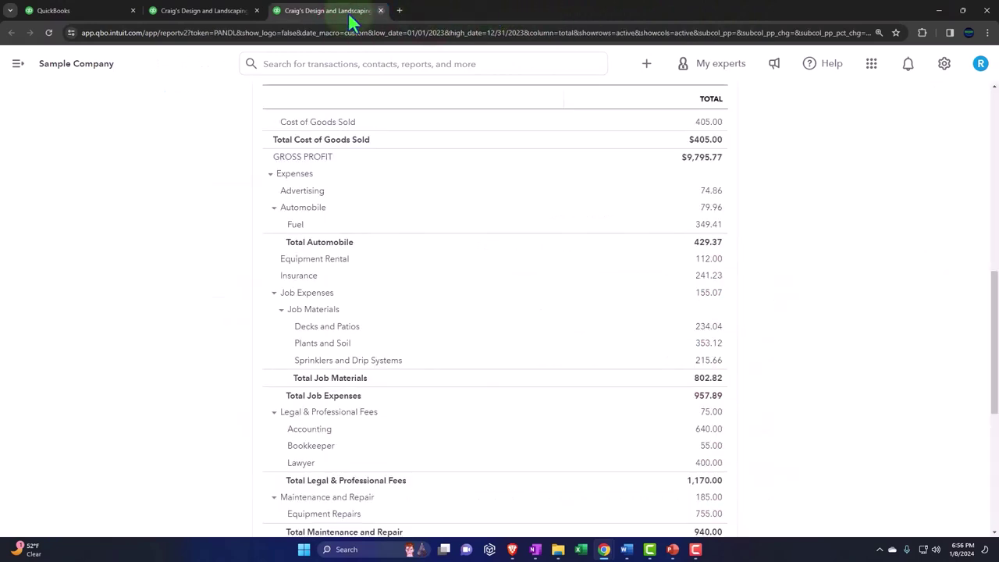
left_click(93, 11)
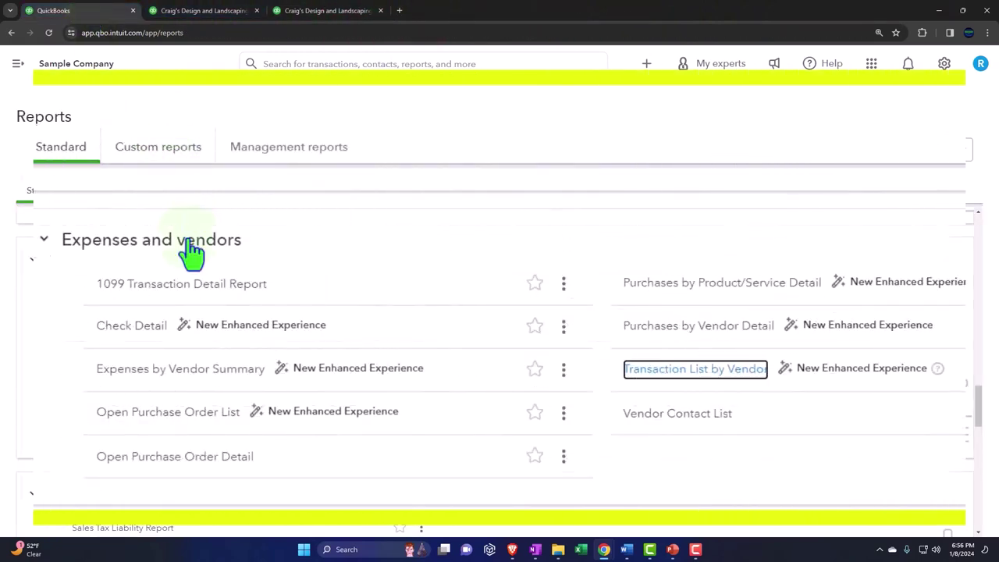
Open Expenses by Vendor Summary, Purchases by Product/Service Detail and Purchases by Vendor Detail in new tabs
right_click(189, 380)
left_click(211, 386)
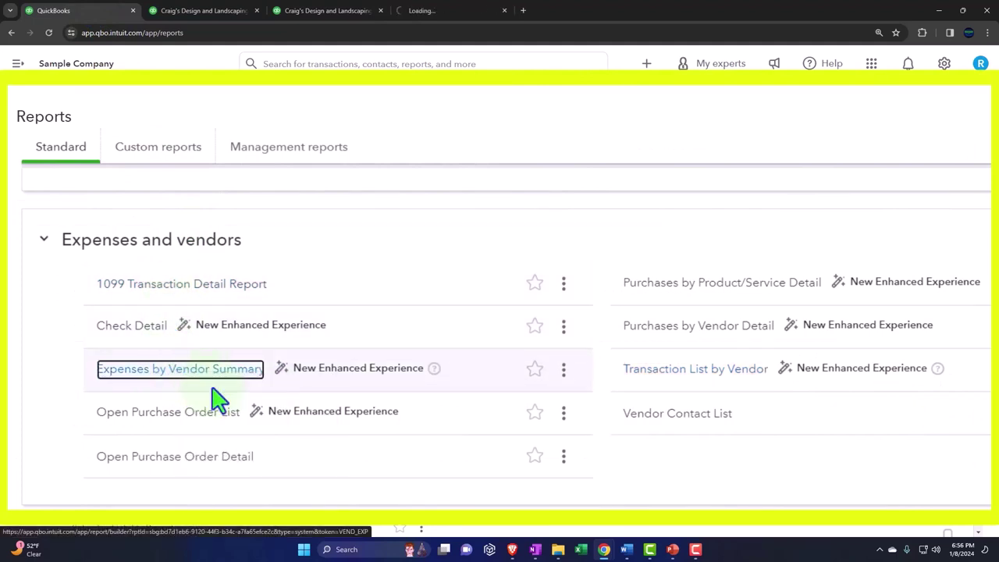
right_click(684, 295)
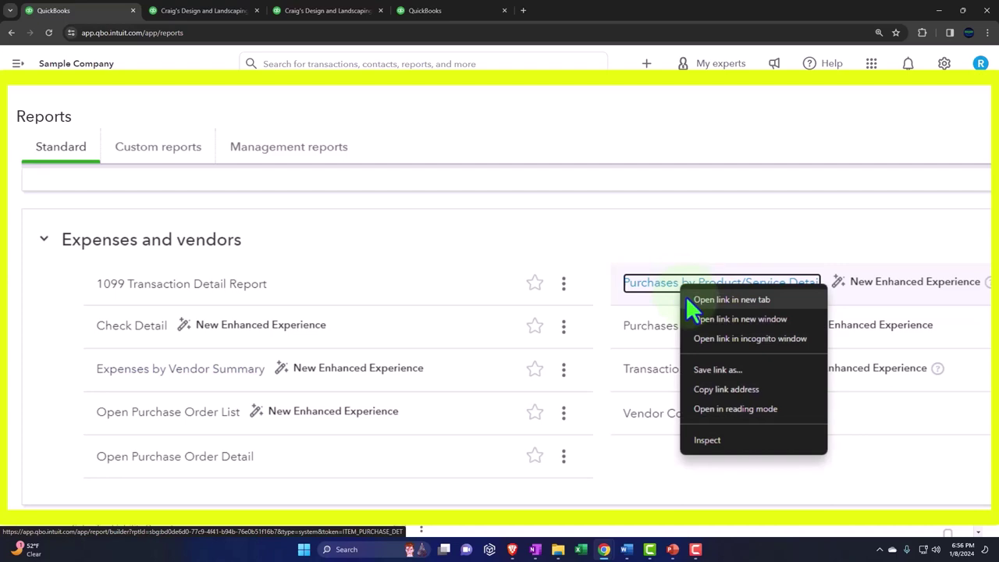
left_click(691, 299)
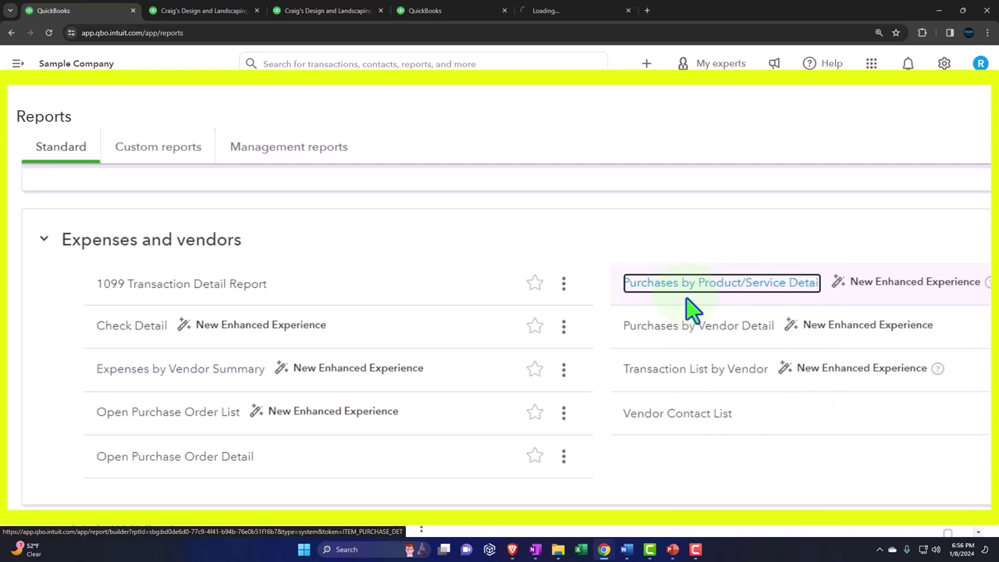
right_click(697, 341)
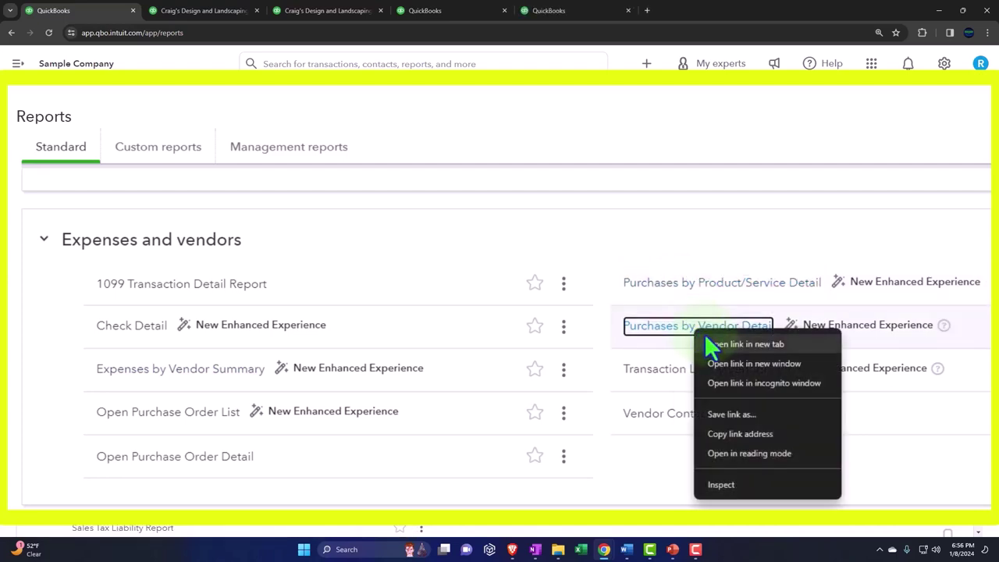
left_click(716, 345)
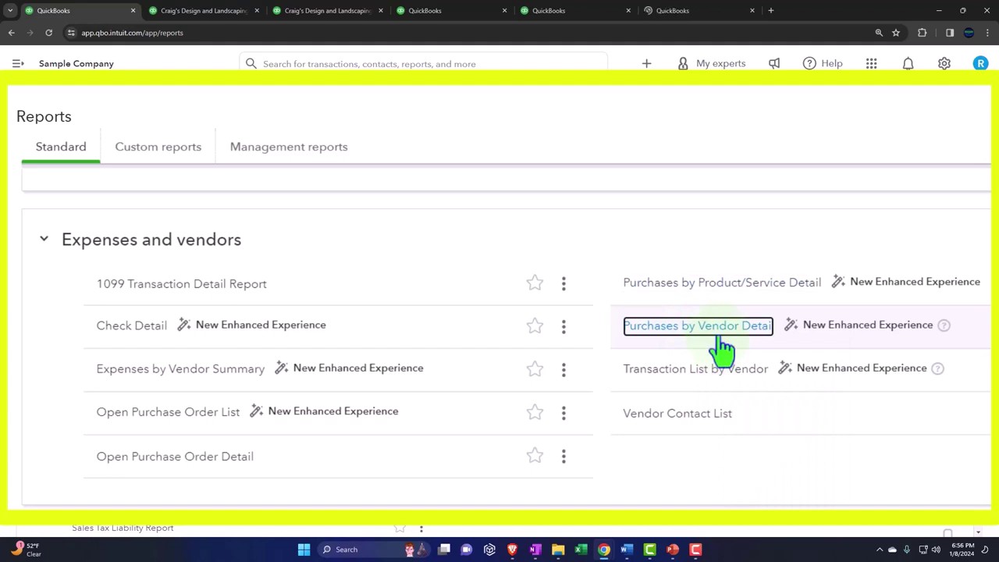
Set Expenses by Vendor Summary to custom dates 01/01/2023–12/31/2023, totalling $8,198.59
left_click(438, 12)
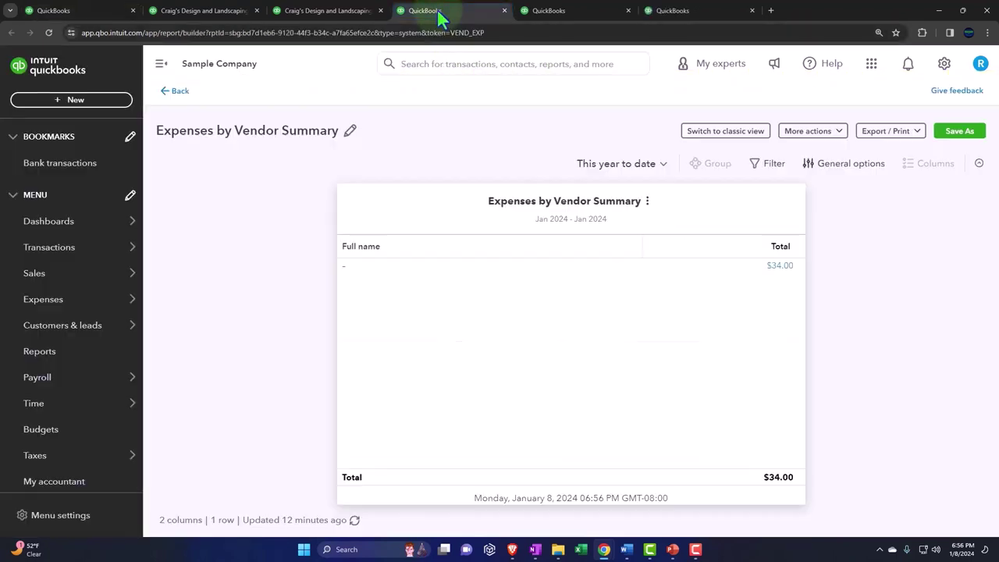
left_click(161, 63)
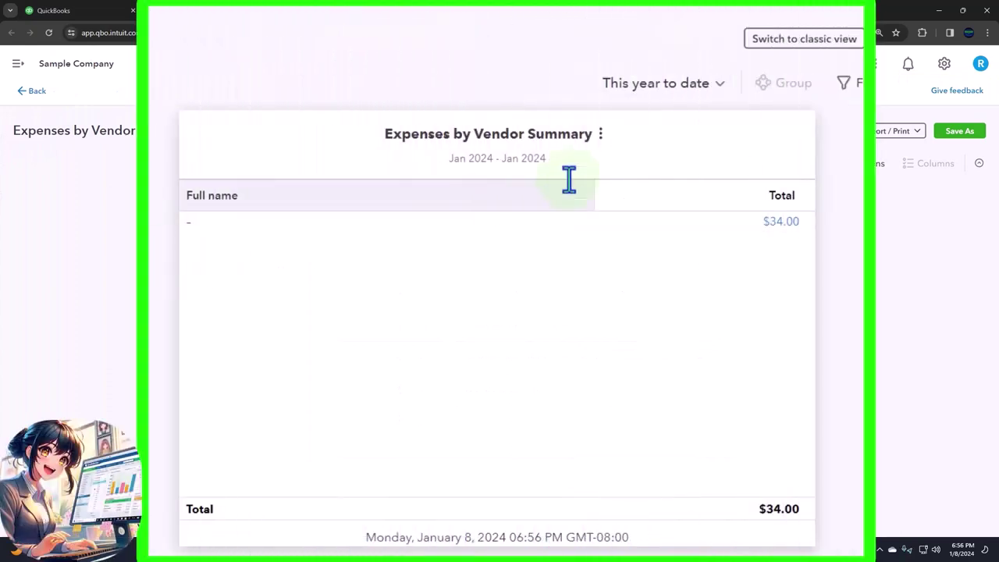
left_click(691, 102)
scroll(664, 167, "up", 3)
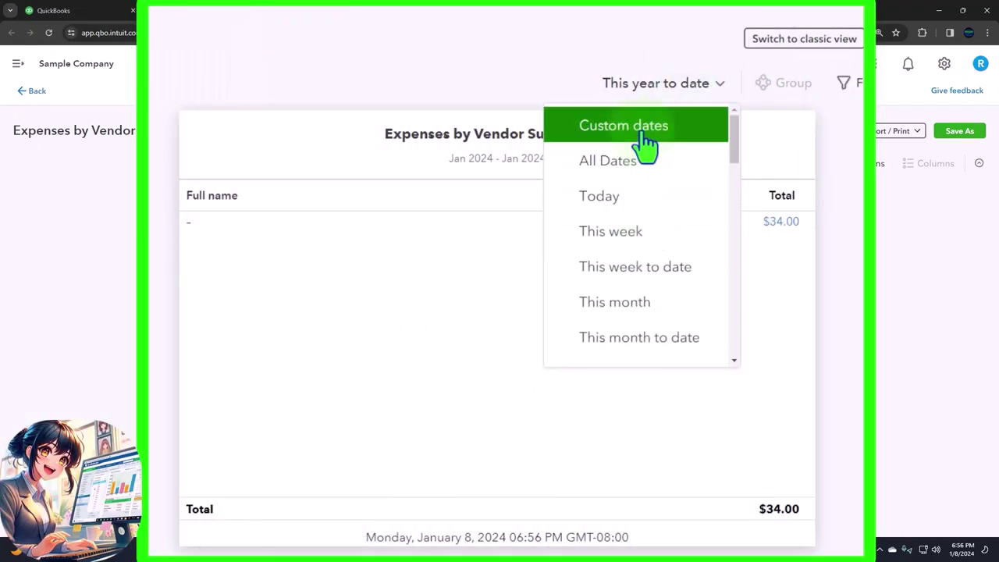
left_click(644, 131)
left_click(524, 92)
type("0")
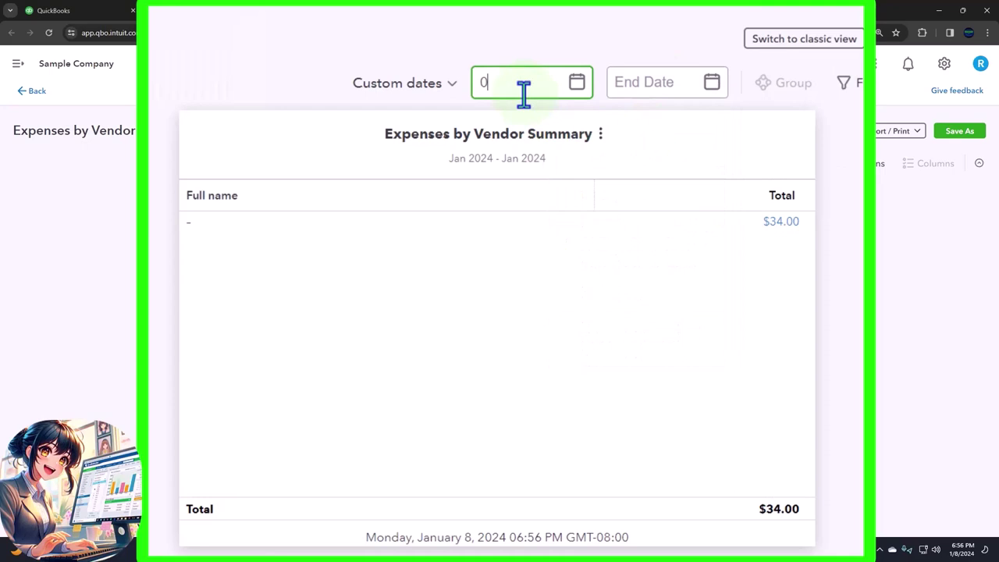
type("1/01/2023")
key("Tab")
type("12312023")
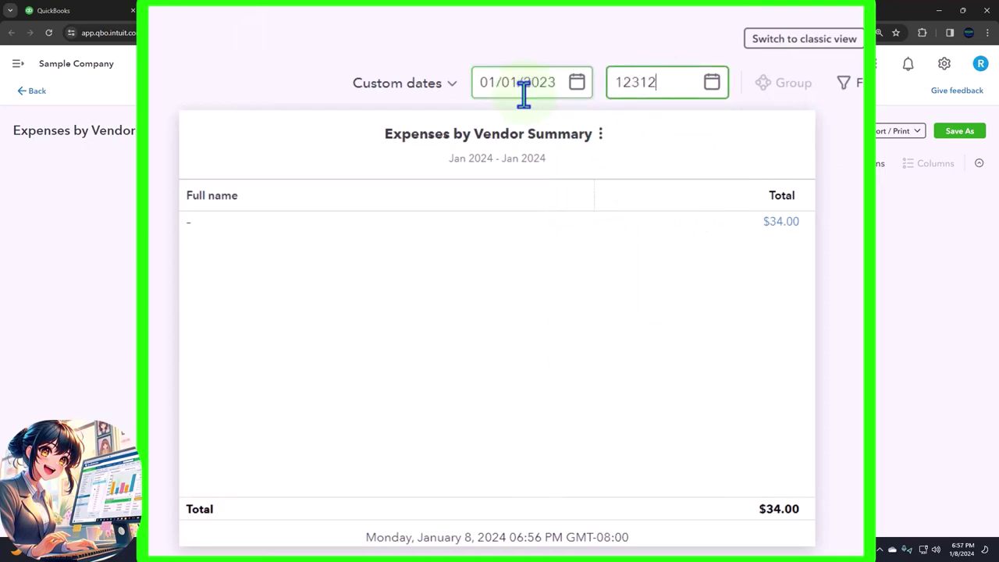
key("Tab")
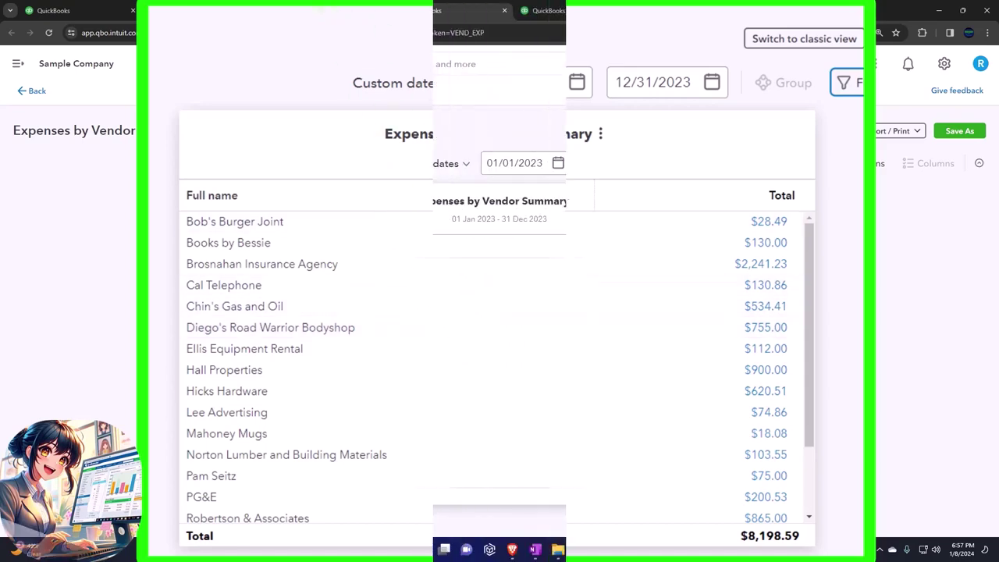
Return to the 2023 Profit and Loss report and collapse its Income section
left_click(318, 12)
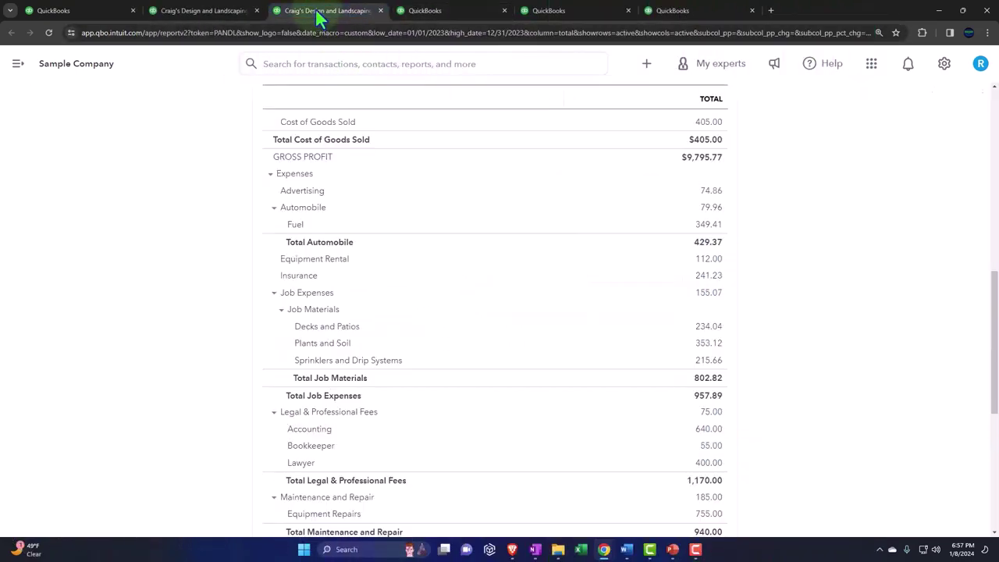
scroll(263, 312, "up", 5)
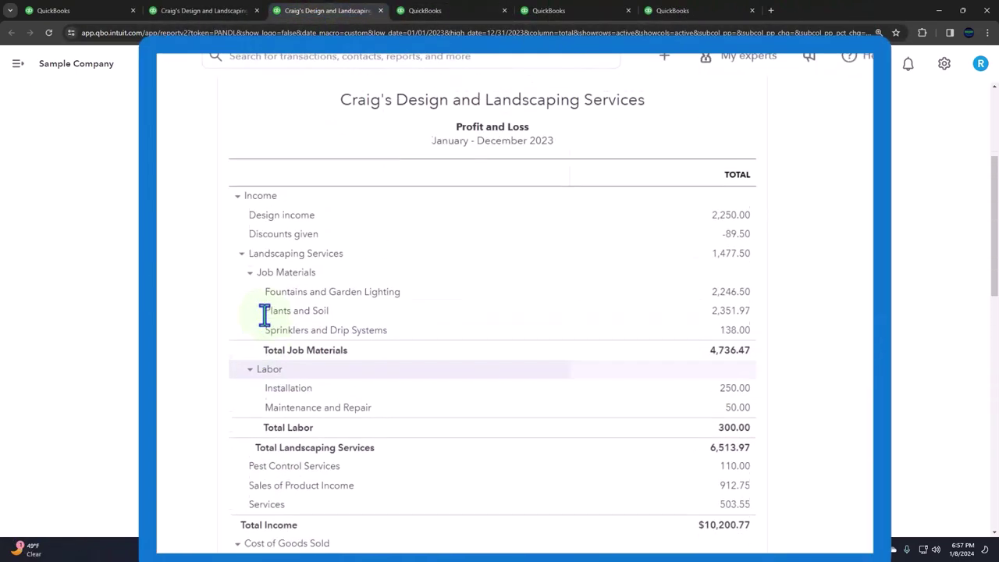
left_click(235, 197)
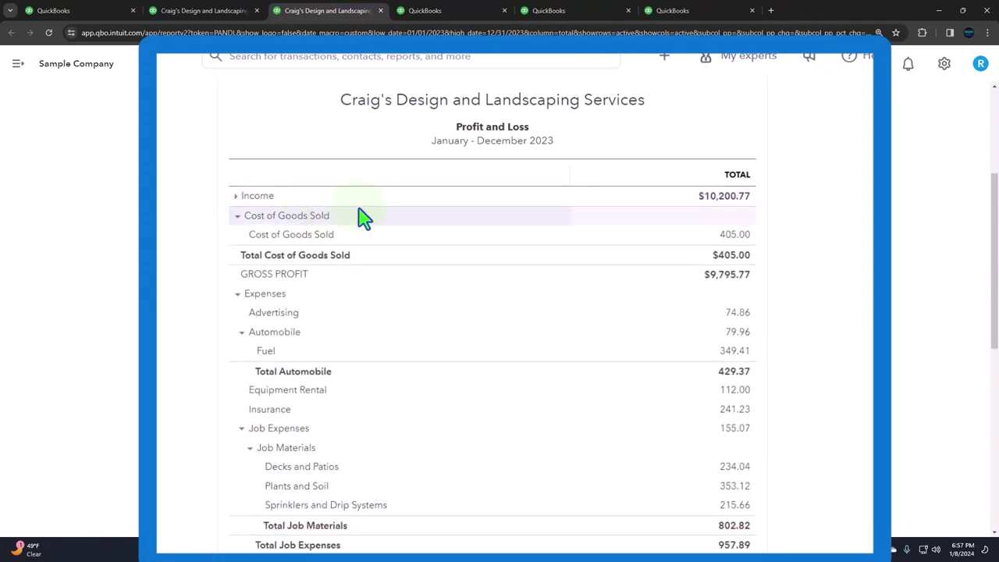
key("ctrl+plus")
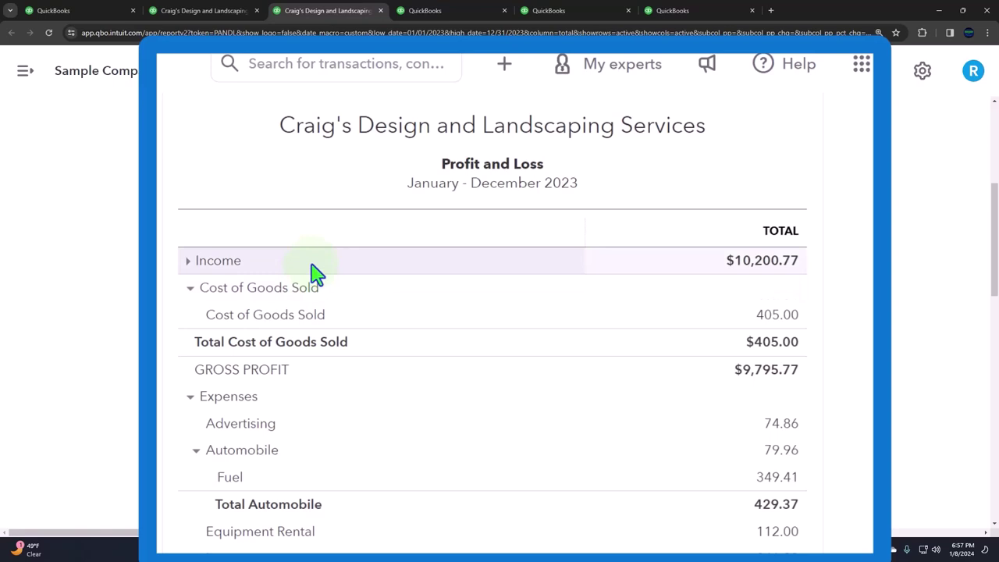
scroll(226, 355, "down", 2)
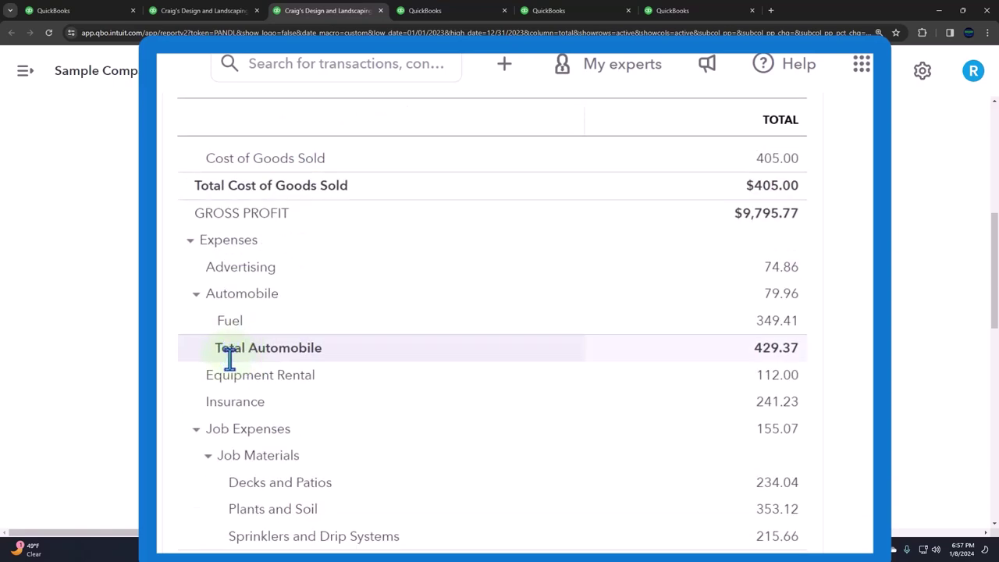
scroll(211, 359, "up", 1)
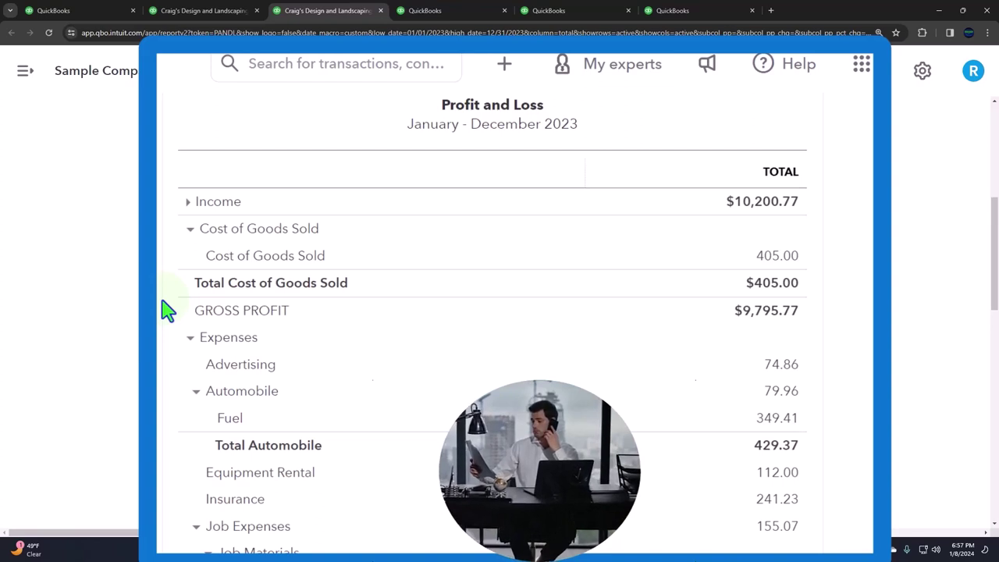
scroll(168, 311, "down", 2)
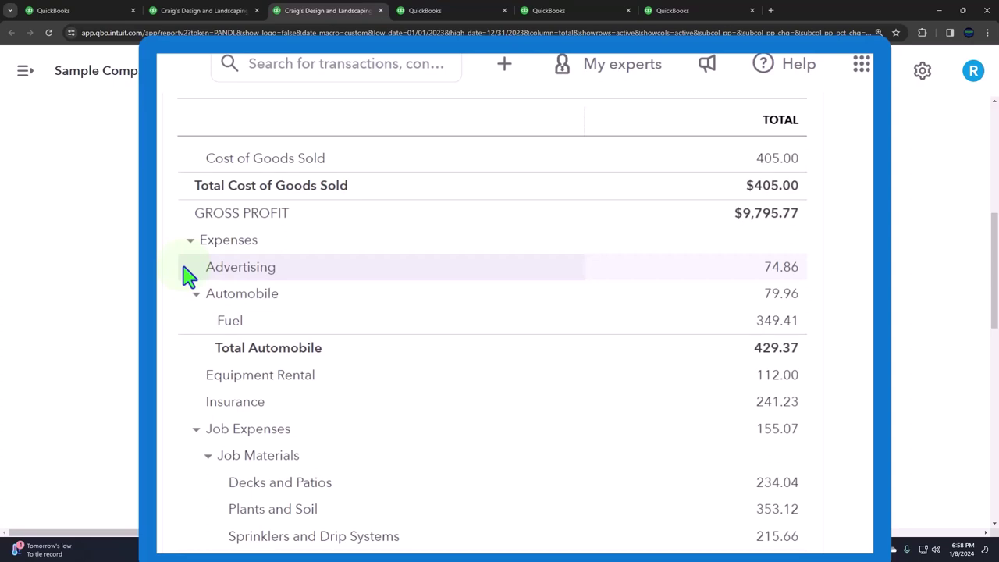
Navigate from the Reports tab to Transactions > Bank transactions, zoomed out
left_click(69, 11)
key("ctrl+minus")
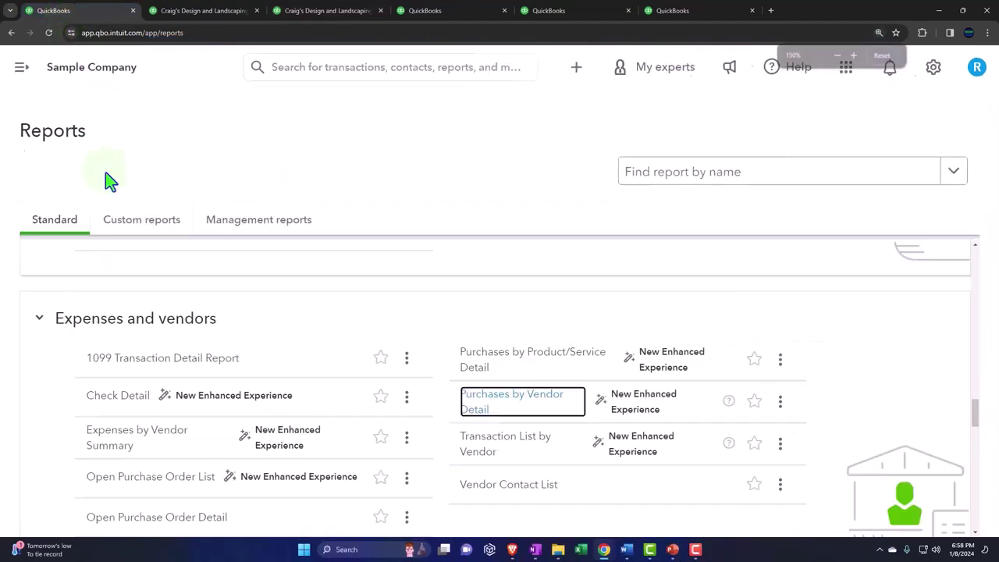
left_click(17, 63)
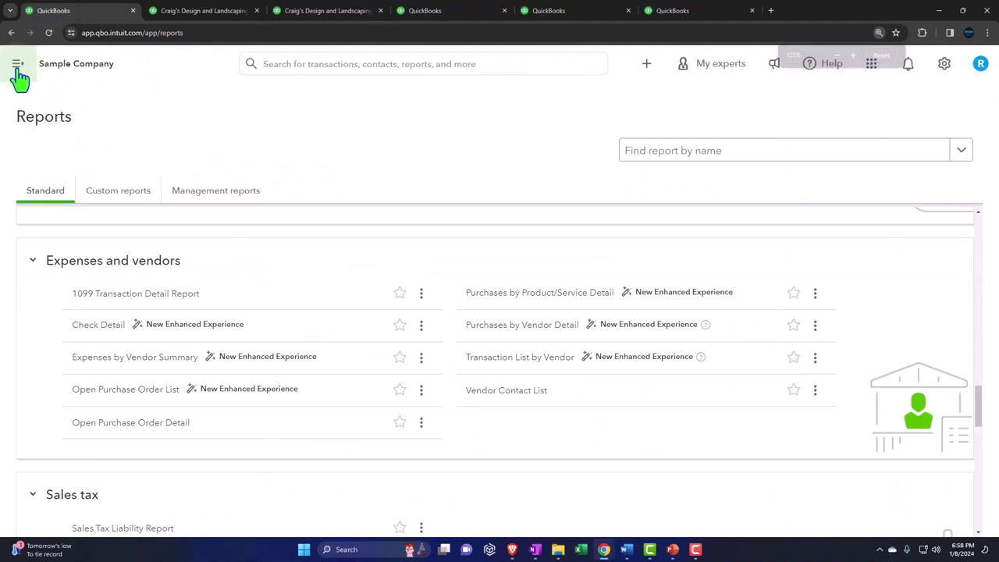
mouse_move(41, 250)
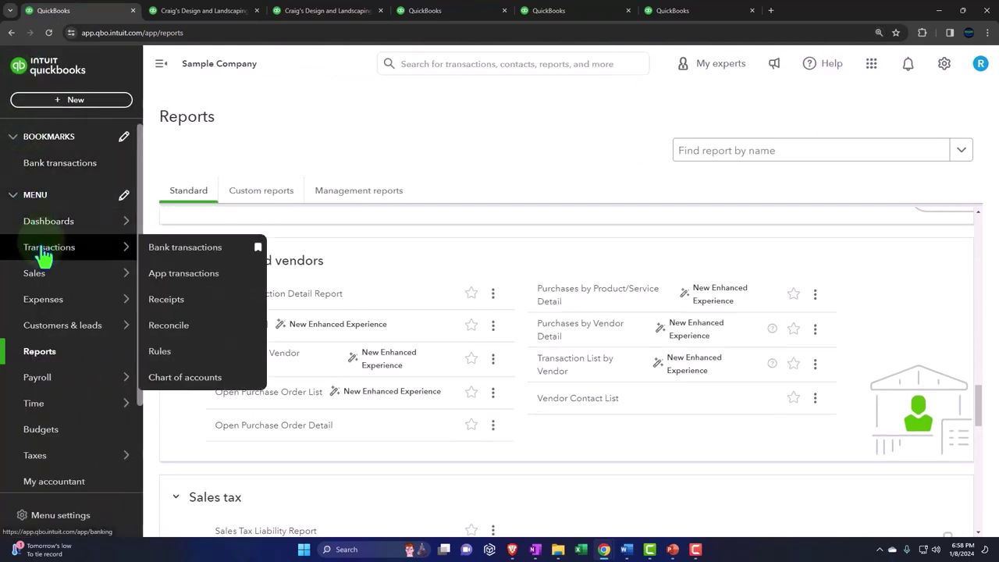
left_click(175, 249)
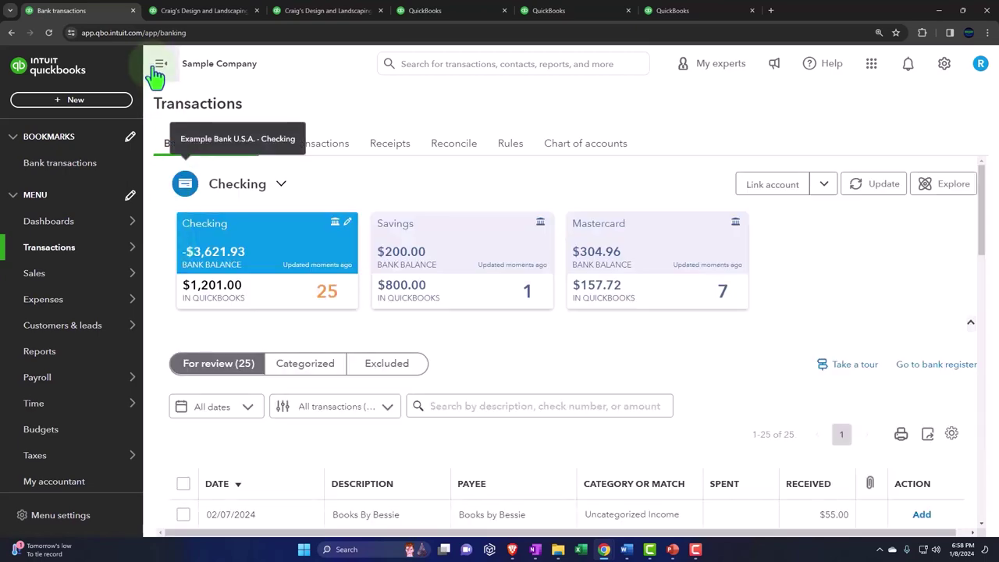
left_click(160, 64)
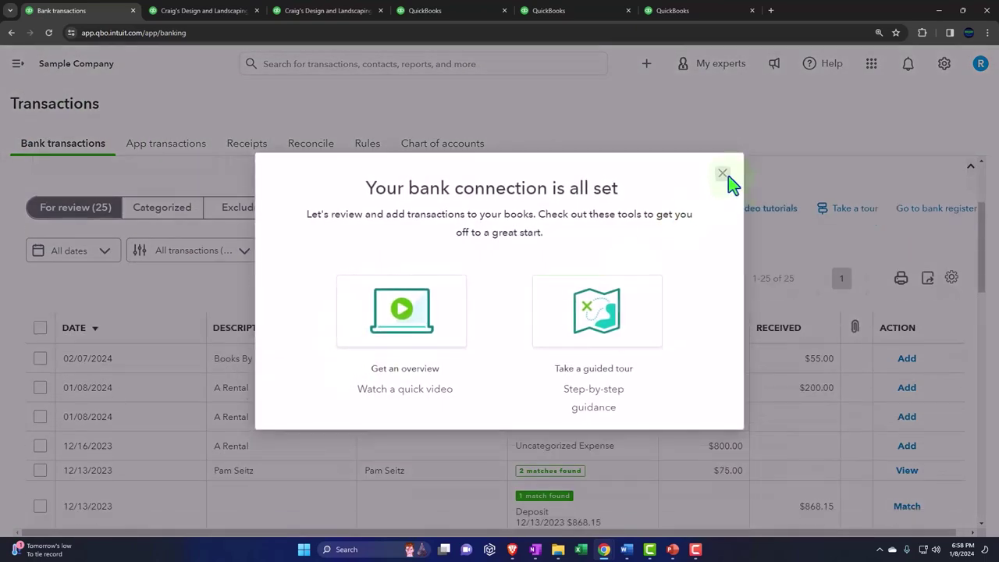
Dismiss the bank connection welcome message and review the uncategorized transactions and suggested matches
left_click(723, 173)
scroll(568, 400, "down", 1)
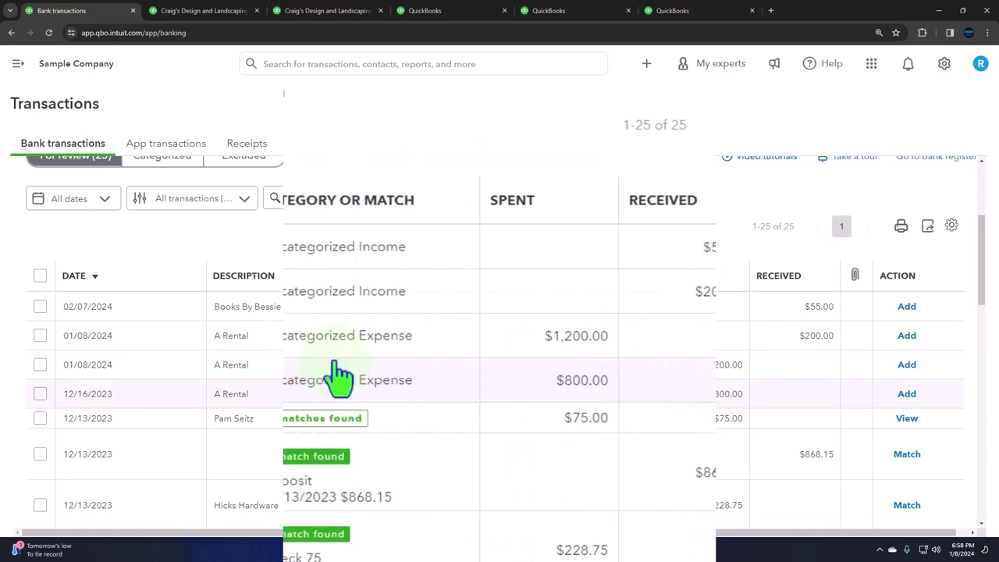
scroll(566, 402, "down", 3)
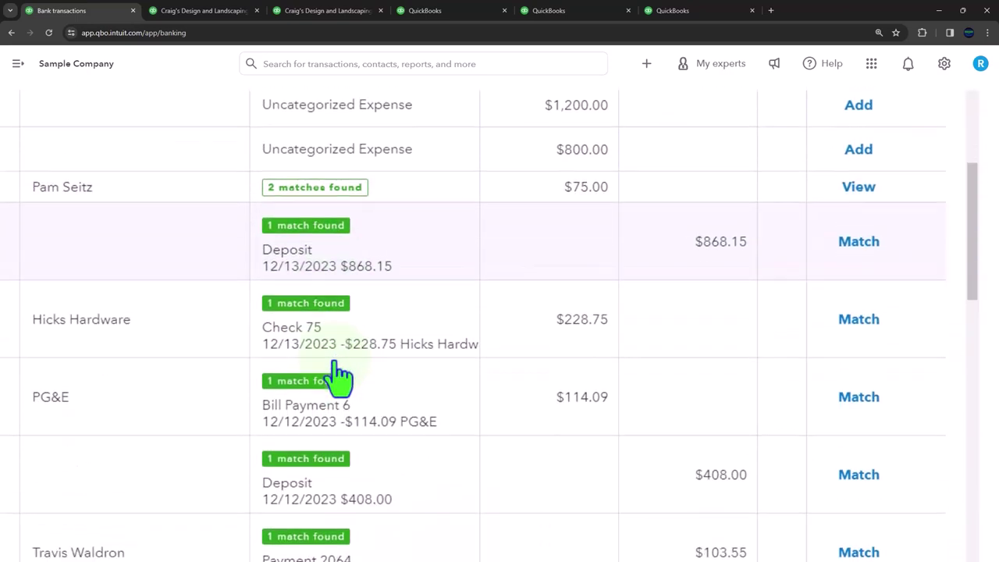
scroll(337, 379, "down", 4)
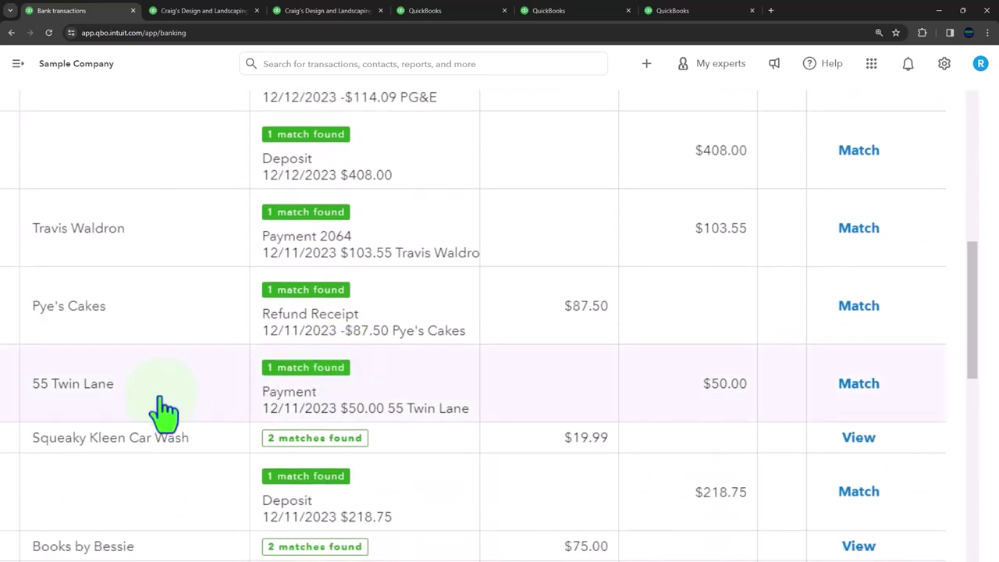
scroll(160, 413, "up", 10)
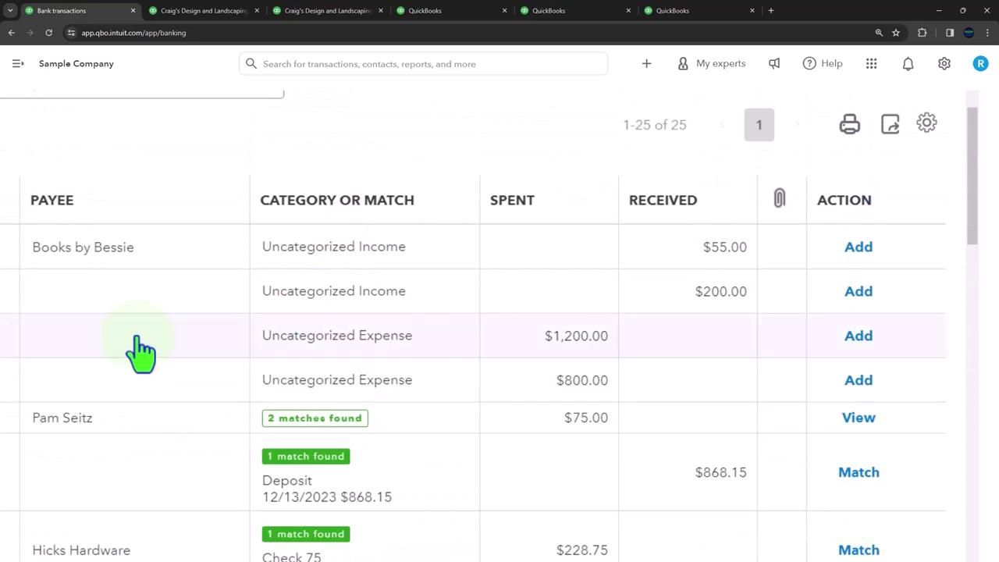
scroll(141, 359, "down", 3)
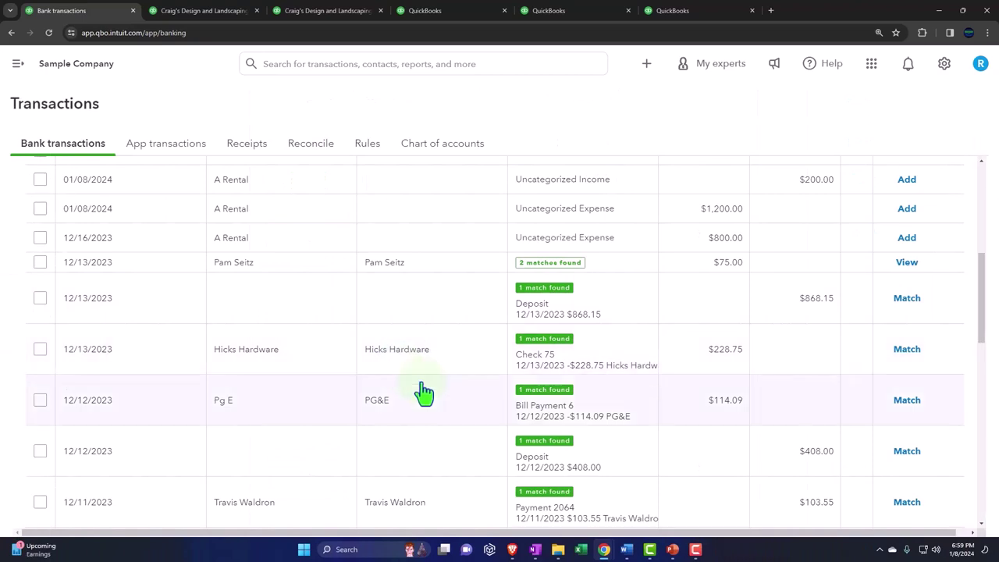
left_click(434, 10)
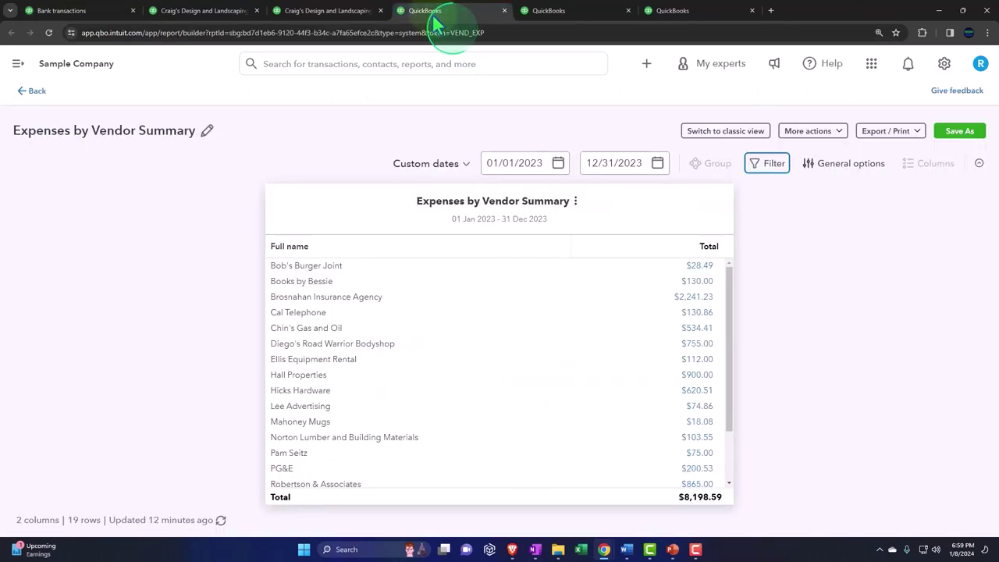
left_click(328, 11)
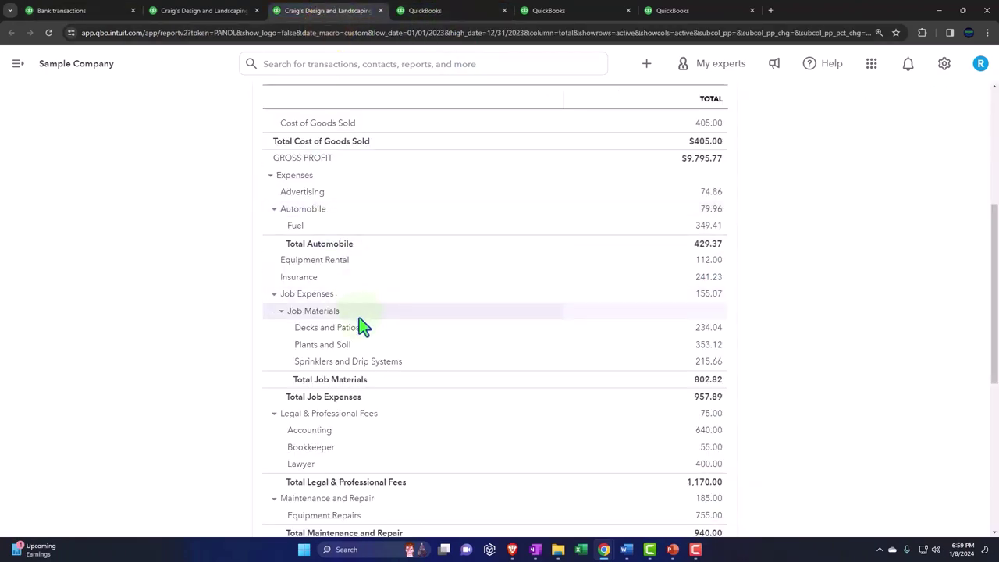
scroll(364, 326, "down", 2)
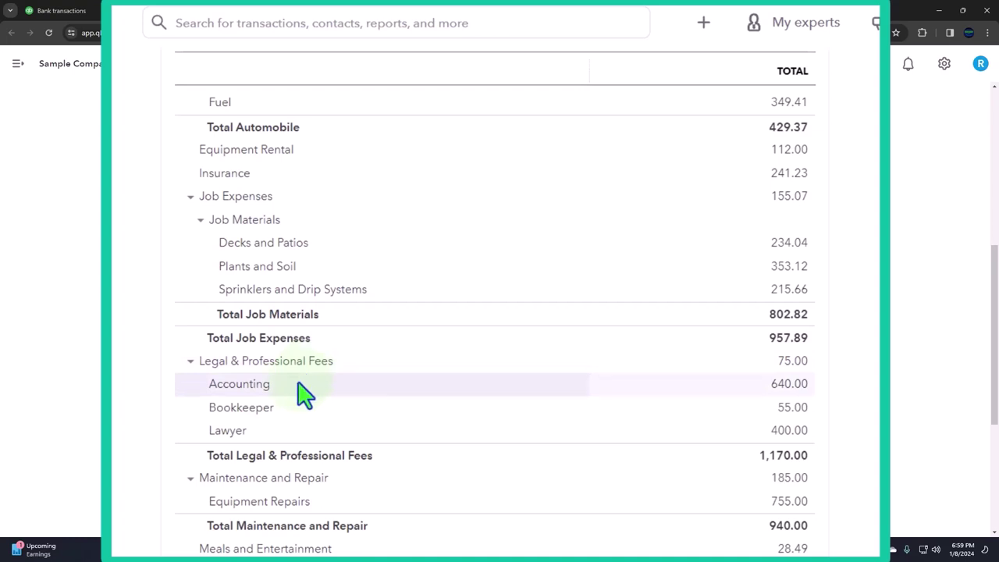
scroll(281, 391, "up", 1)
scroll(264, 384, "up", 1)
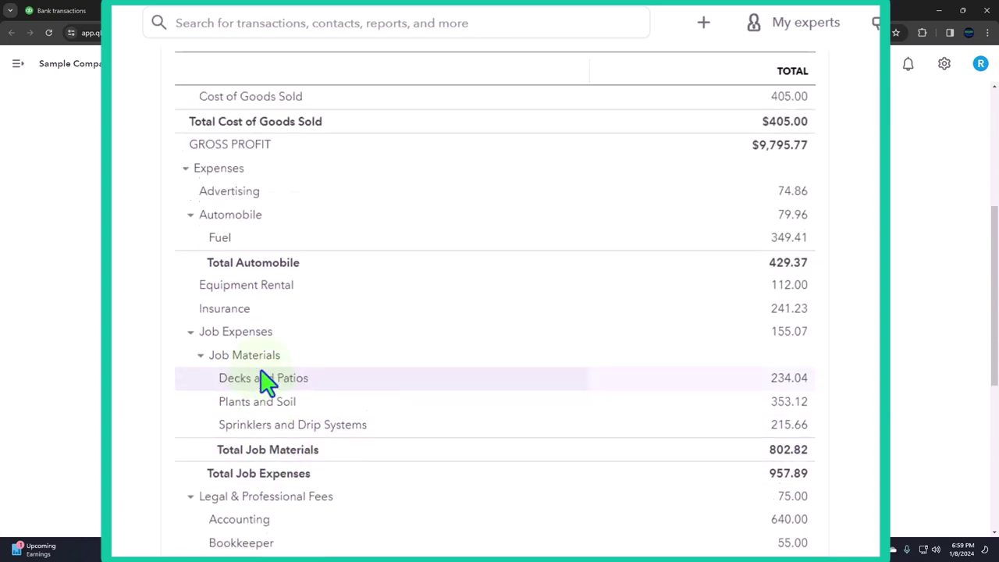
scroll(263, 382, "up", 1)
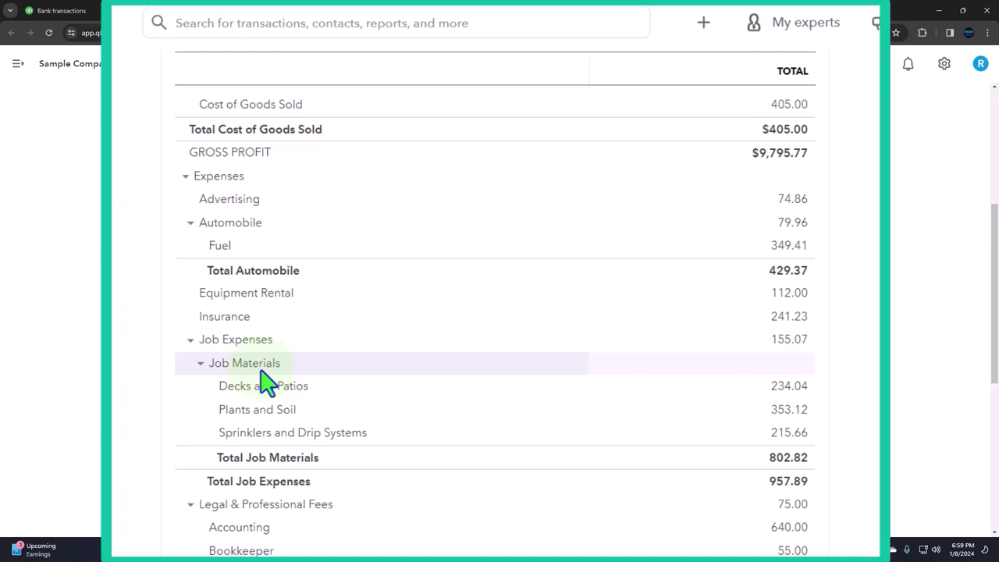
scroll(266, 382, "up", 4)
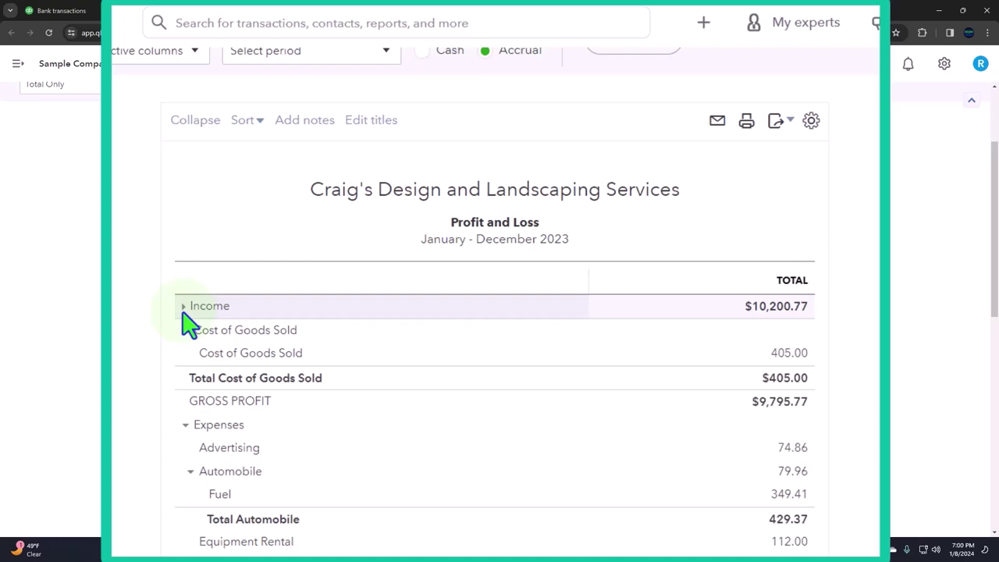
scroll(187, 320, "down", 2)
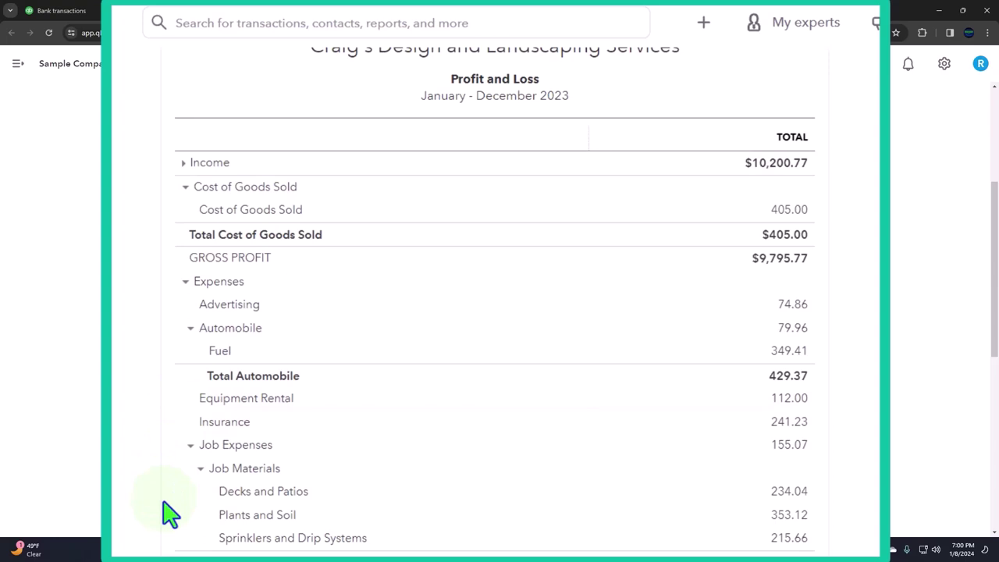
left_click(458, 11)
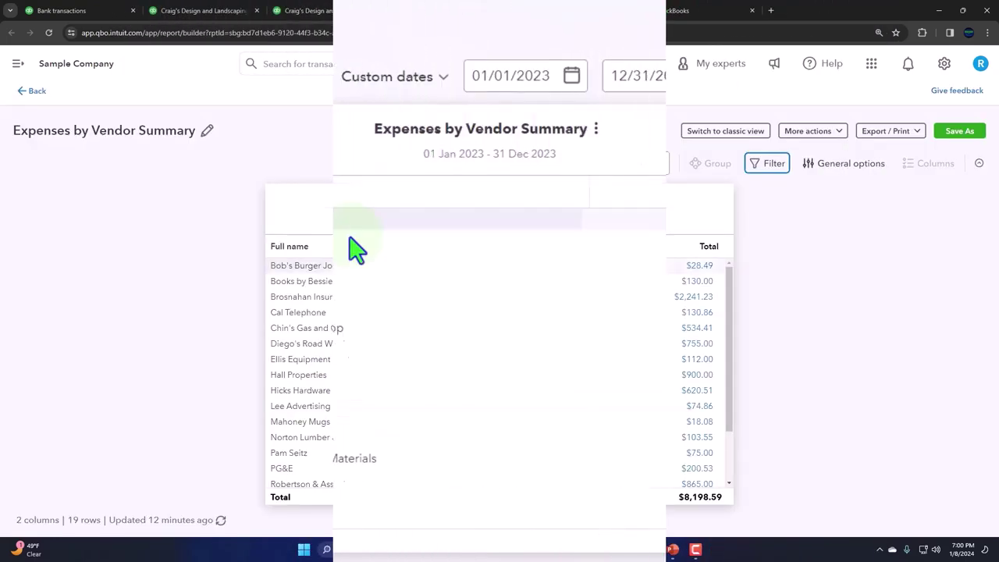
scroll(364, 318, "down", 3)
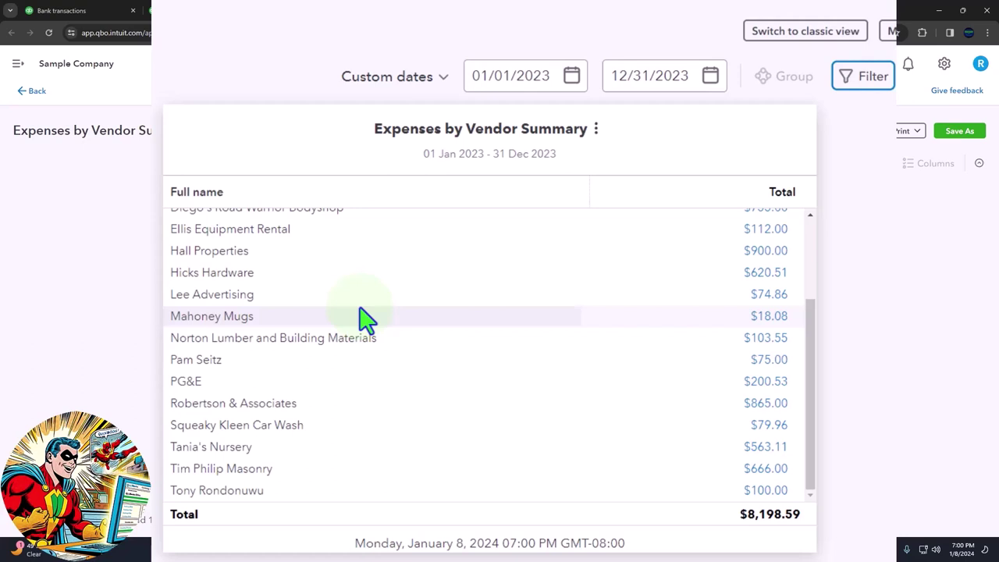
scroll(363, 319, "up", 3)
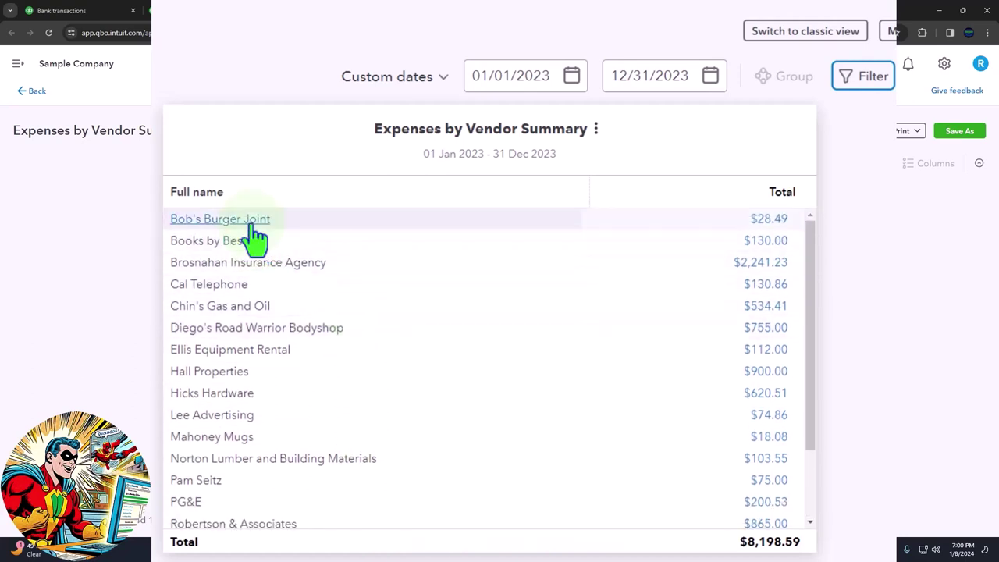
scroll(257, 258, "down", 1)
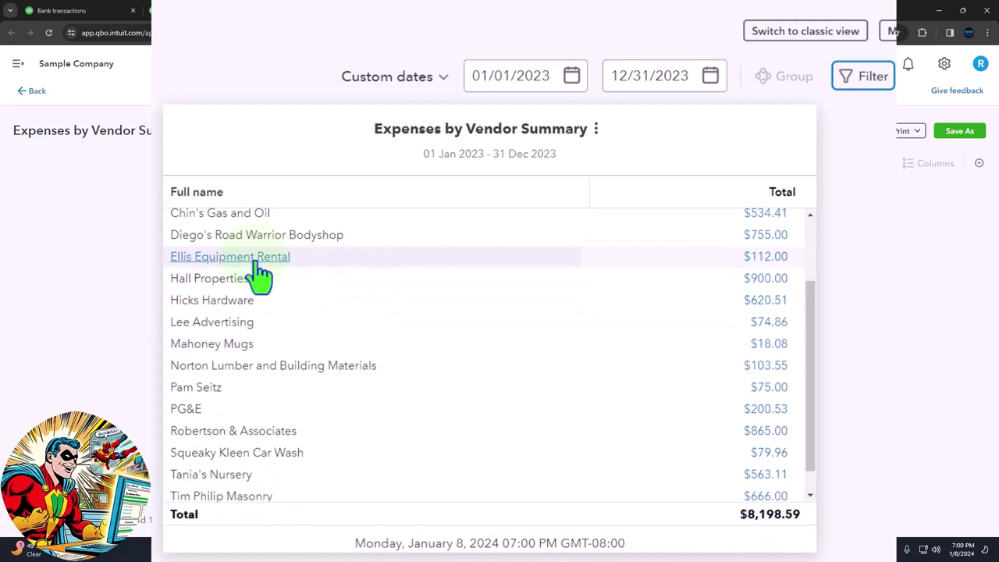
scroll(259, 277, "down", 1)
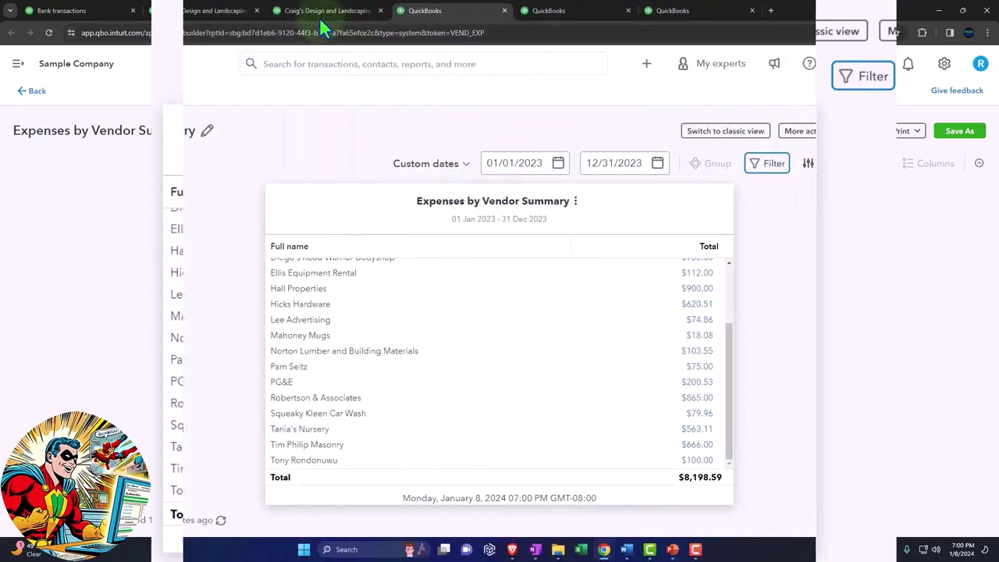
Find the Profit and Loss Expenses total and enter 5203.31 + in Calculator
left_click(327, 11)
scroll(355, 386, "down", 2)
scroll(351, 382, "down", 3)
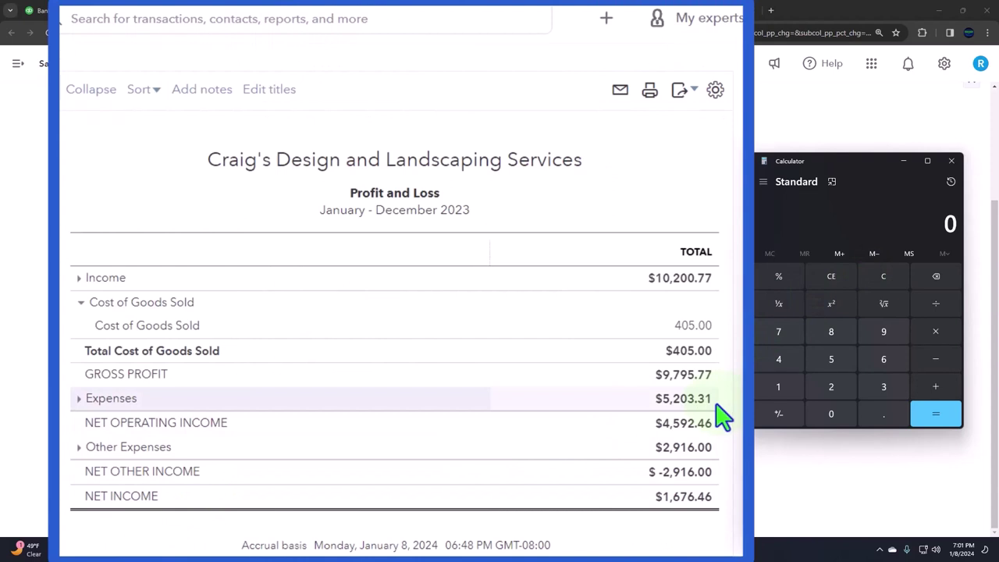
type("5203.31")
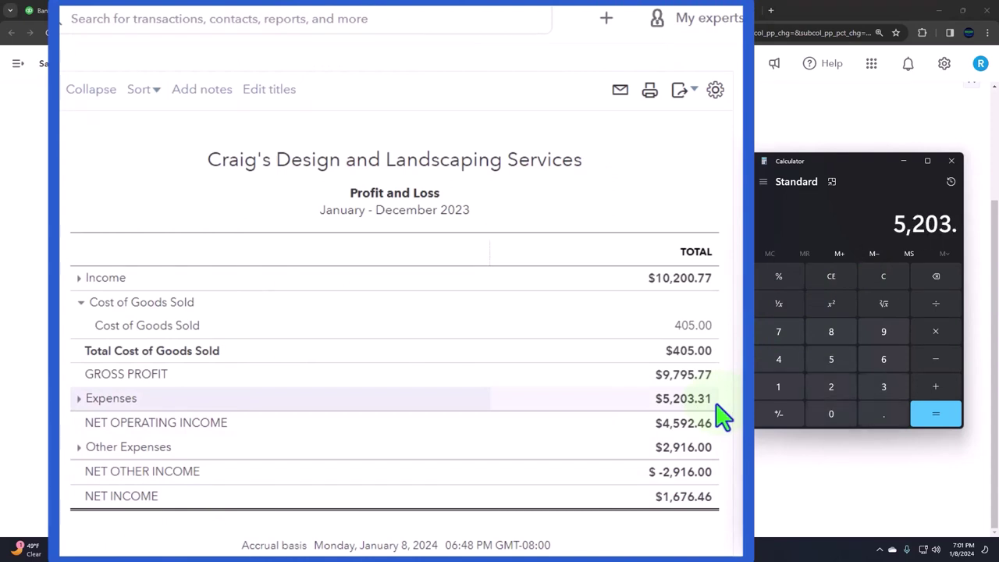
key("plus")
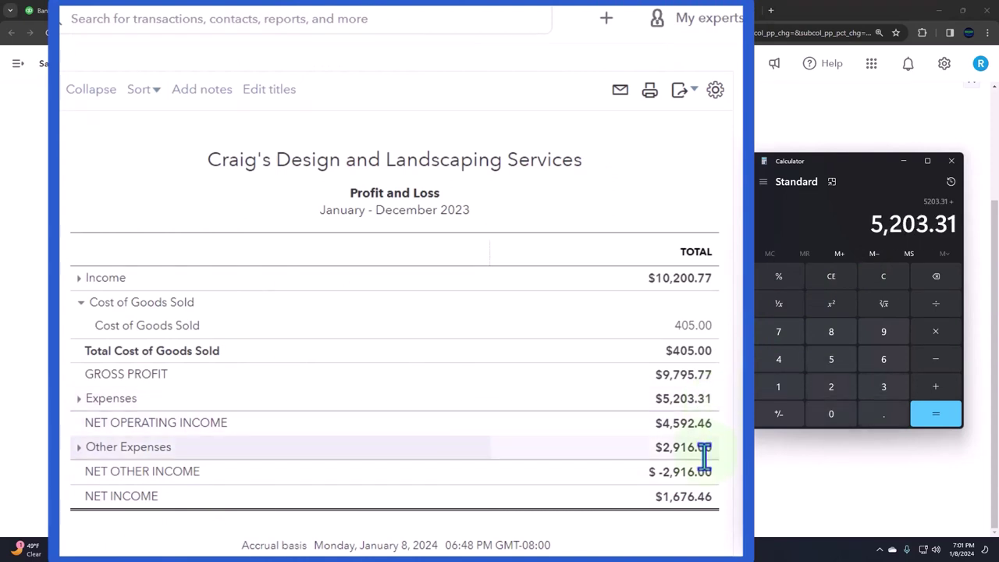